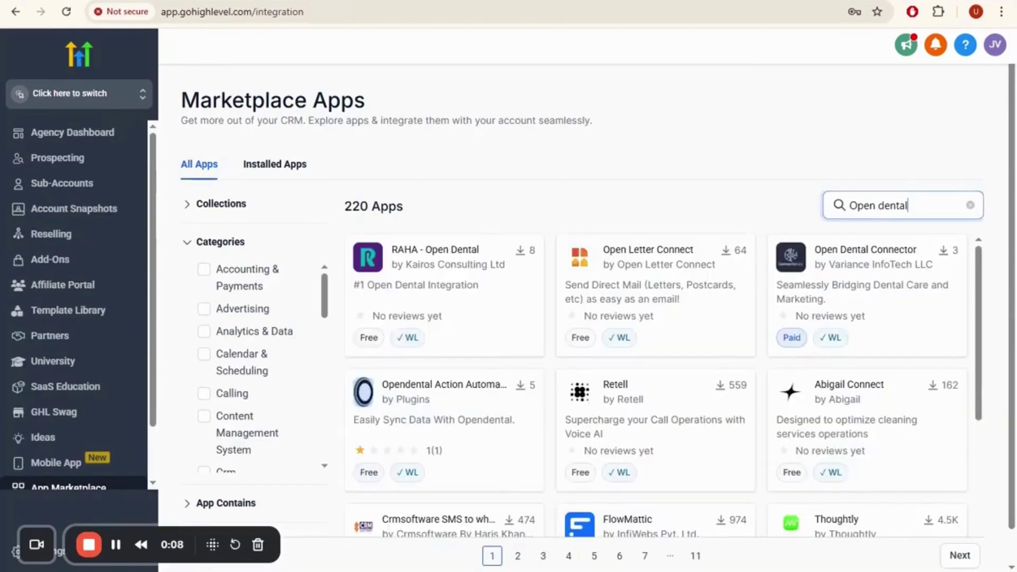
Step: Install the Open Dental Connector Private Integration app in the Nova Dental Care sub-account and allow its requested permissions
click(876, 256)
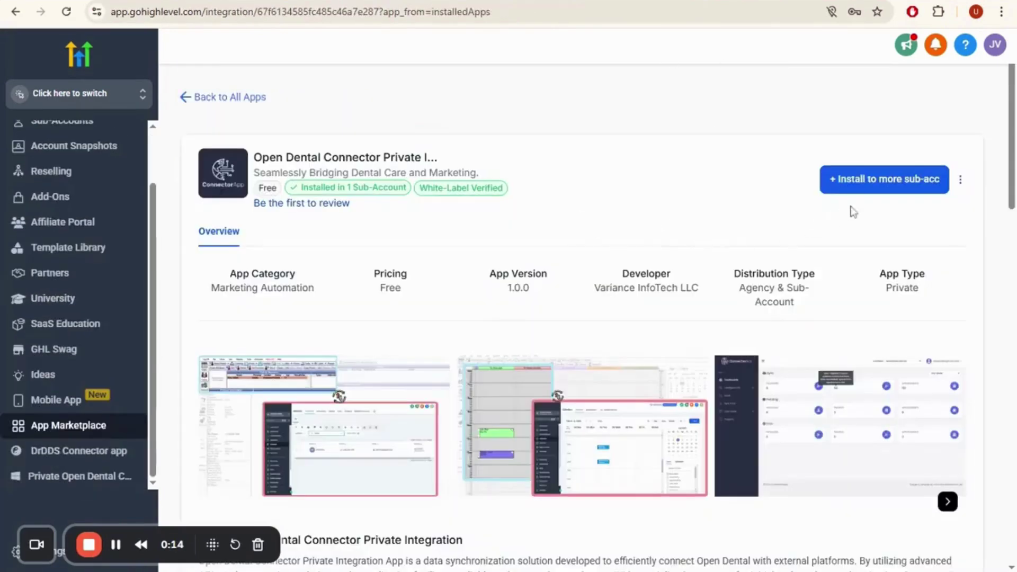
click(893, 181)
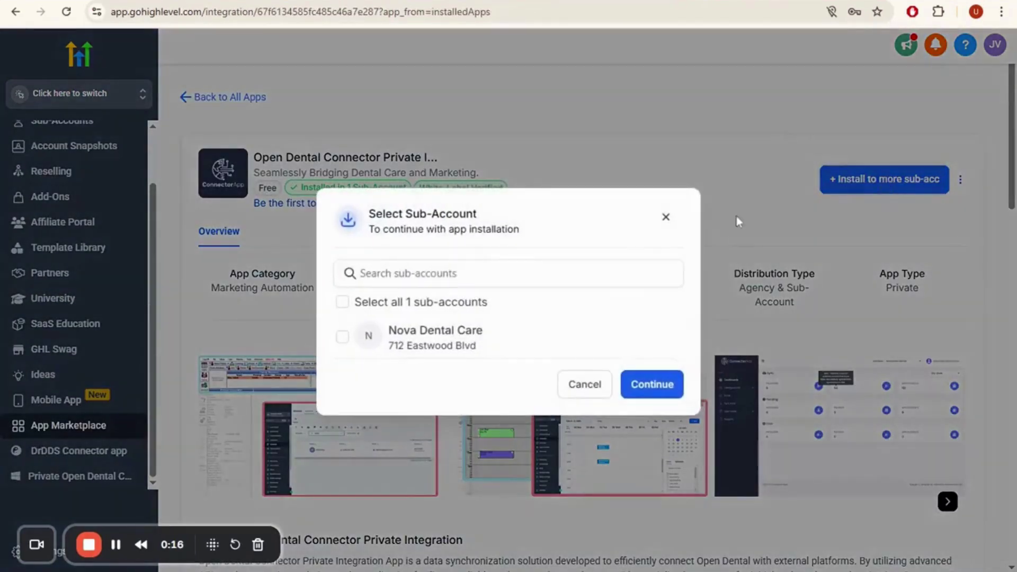
click(343, 337)
click(651, 385)
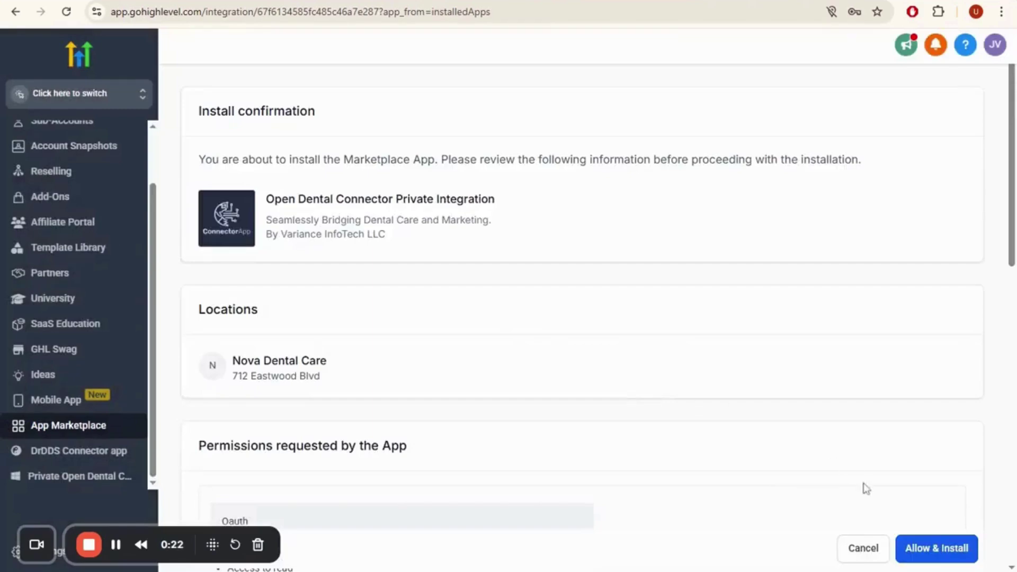
click(927, 549)
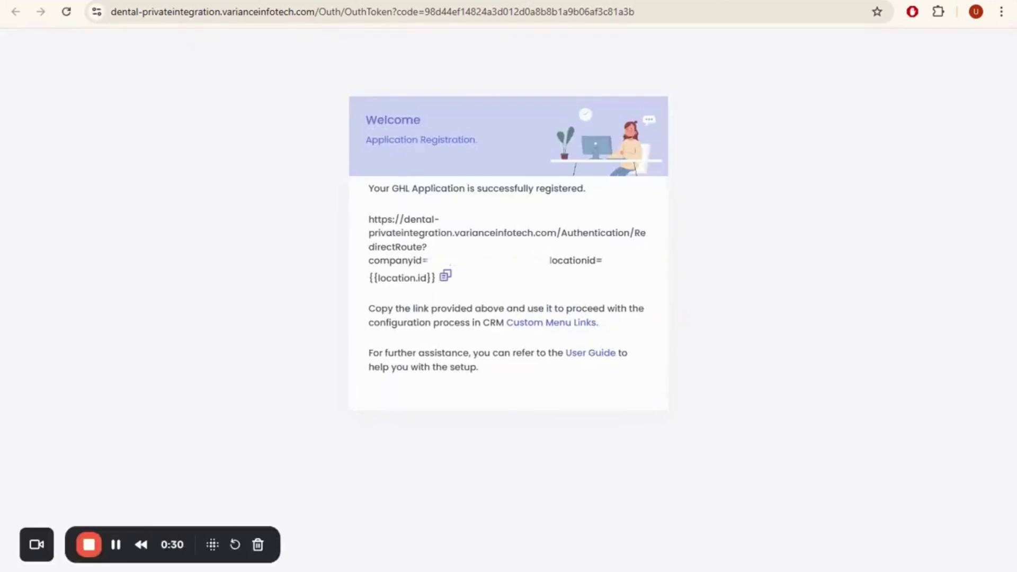
Step: Copy the registered application's redirect link and start creating a new link in the Custom Menu Links settings
click(445, 276)
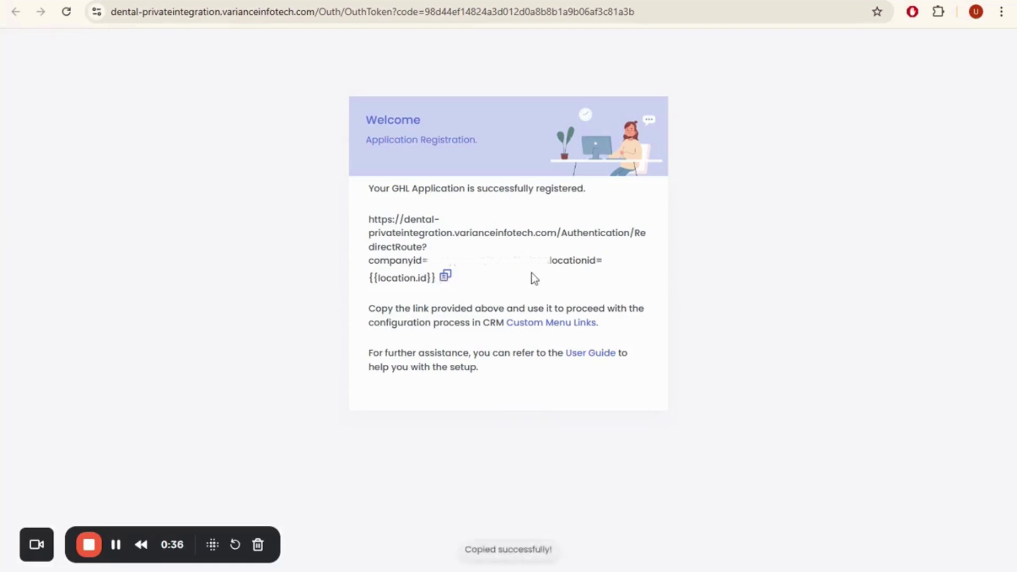
click(545, 323)
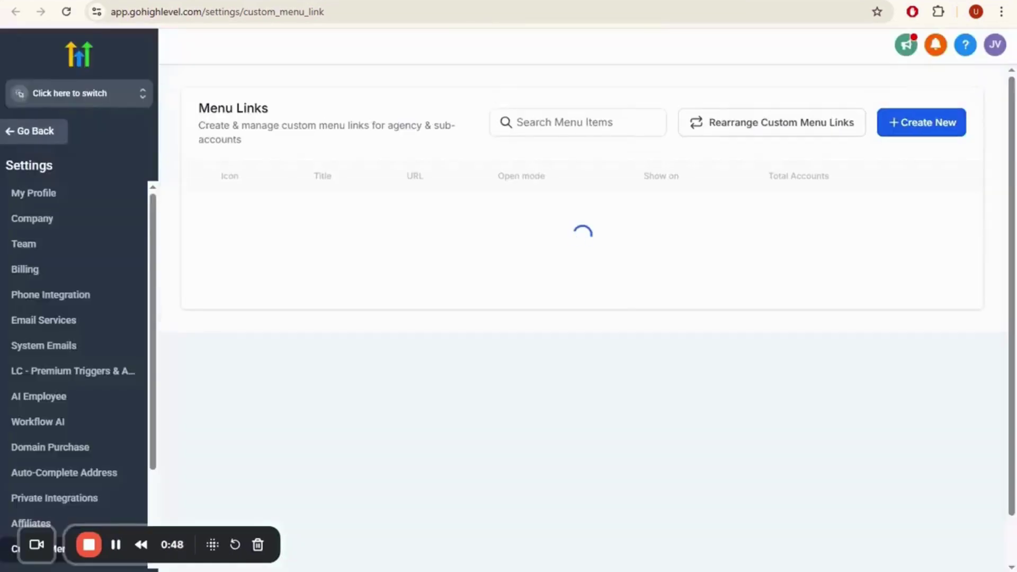
click(904, 126)
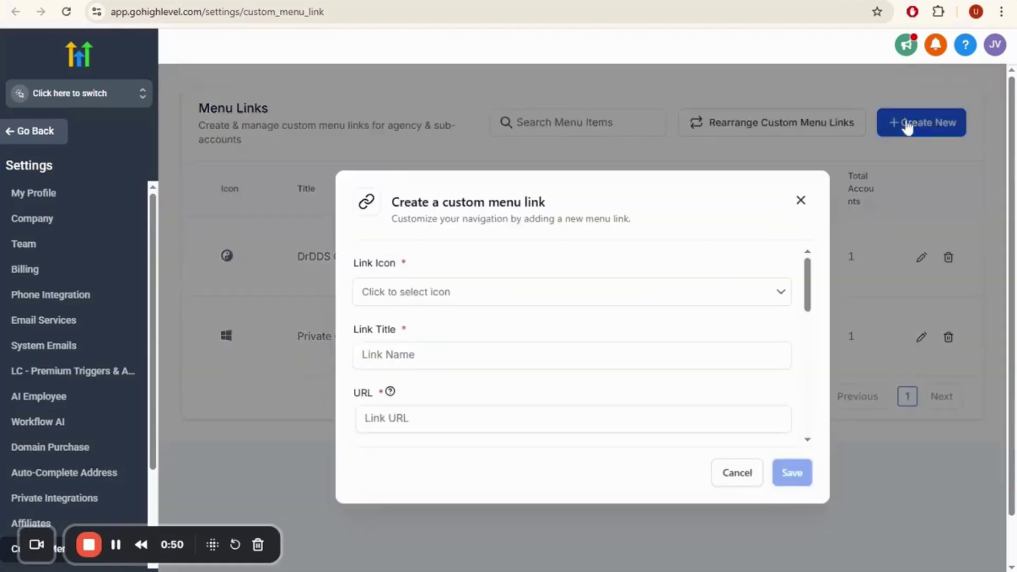
Step: Give the custom menu link the wifi icon and the title "Open Dental Connector"
click(572, 292)
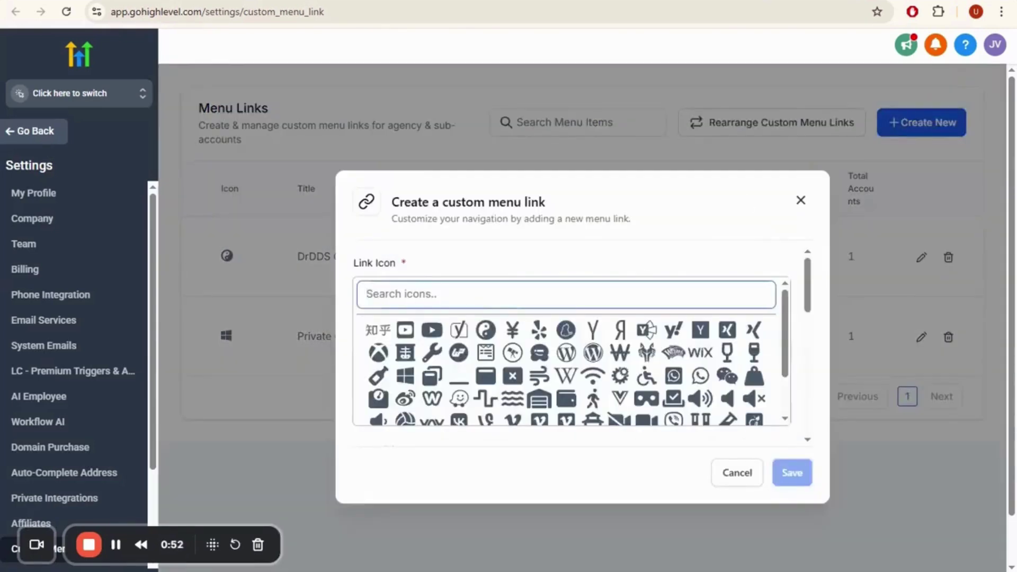
click(594, 377)
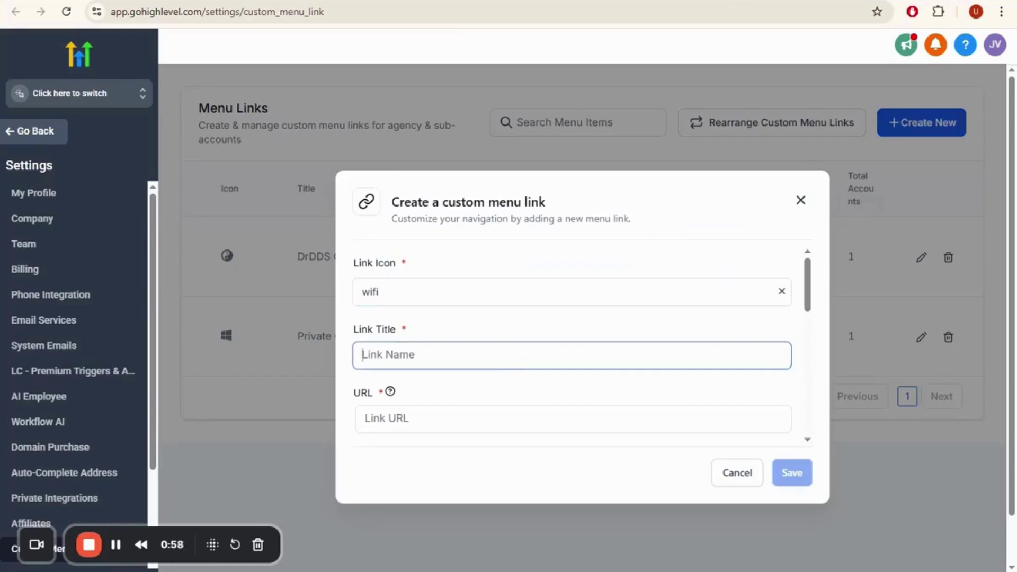
text(Open )
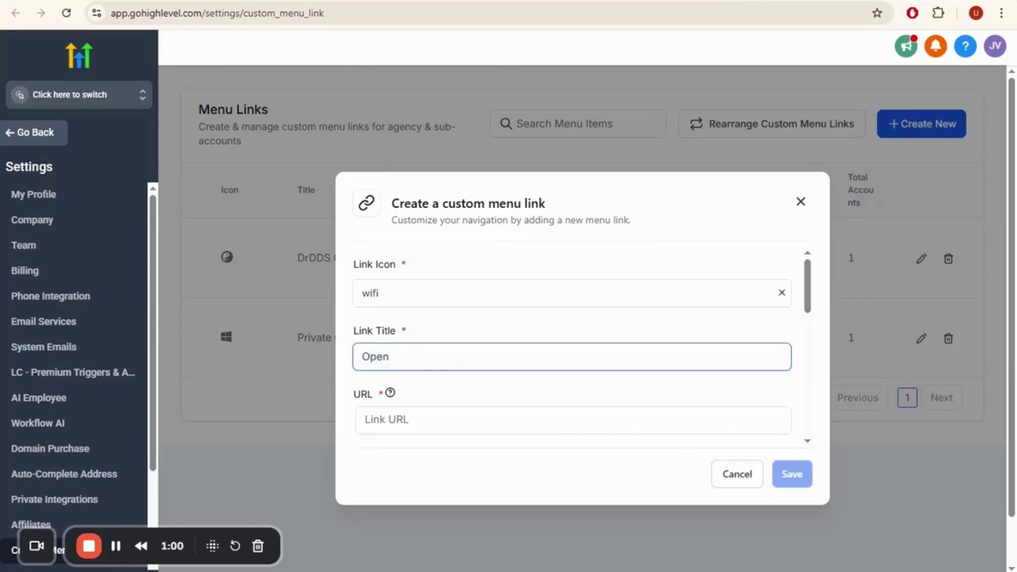
text(Dental Connector)
Step: Paste the copied application link as the custom menu link's URL
scroll(577, 344, down, 1)
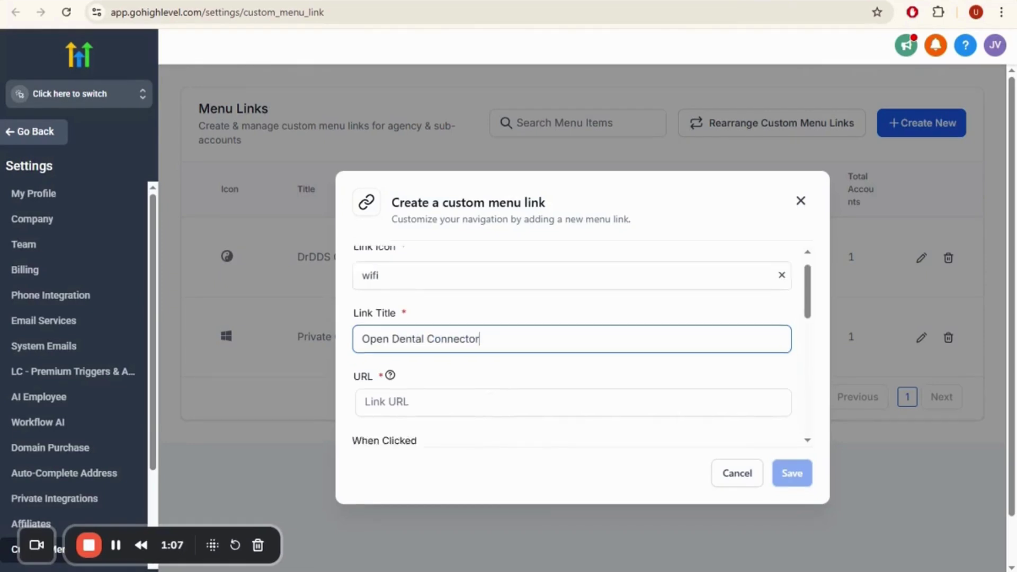
click(477, 350)
key(ctrl+v)
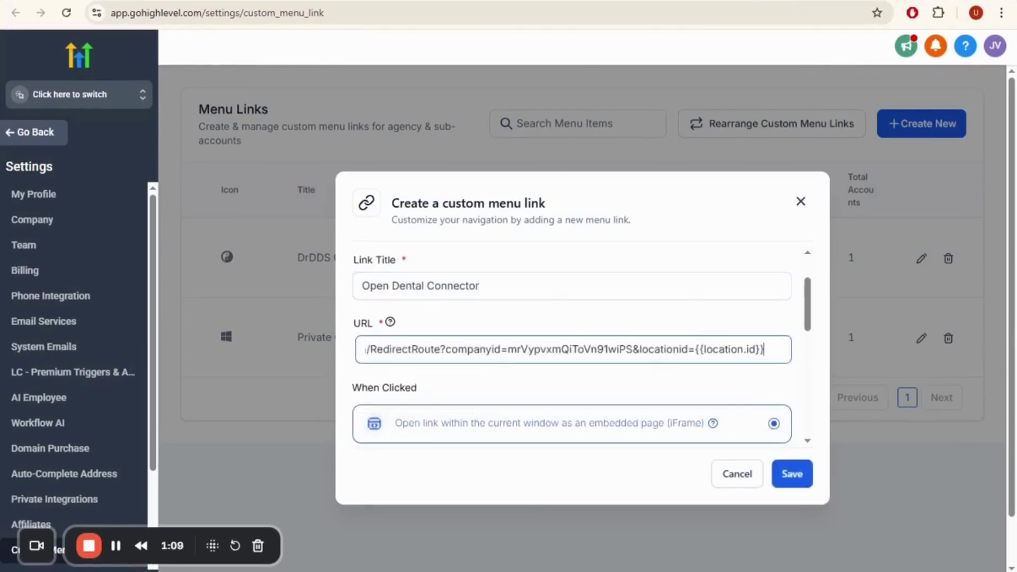
Step: Assign the menu link to the Nova Dental Care account with role-based visibility All, and save it
scroll(715, 395, down, 5)
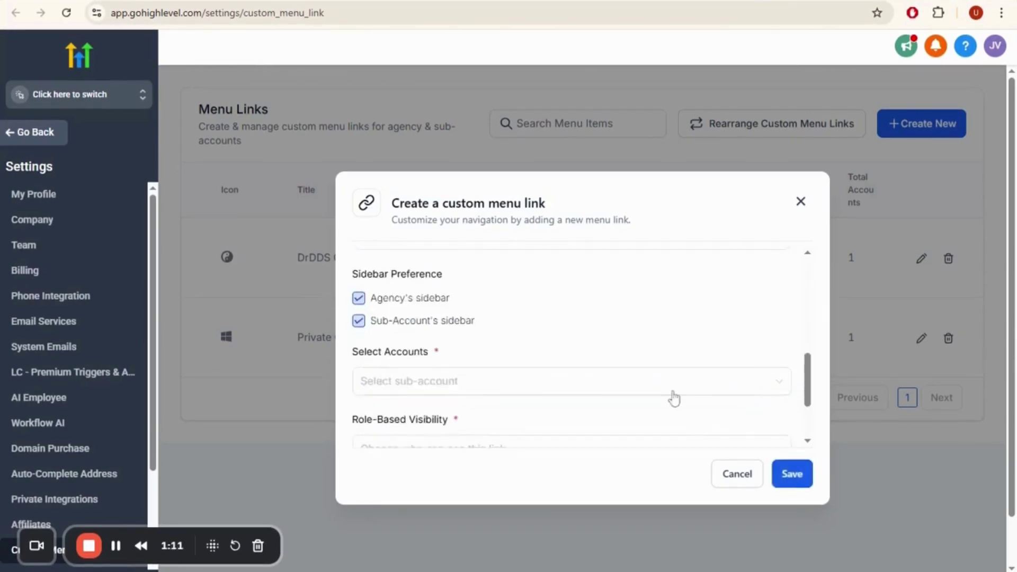
scroll(583, 381, up, 3)
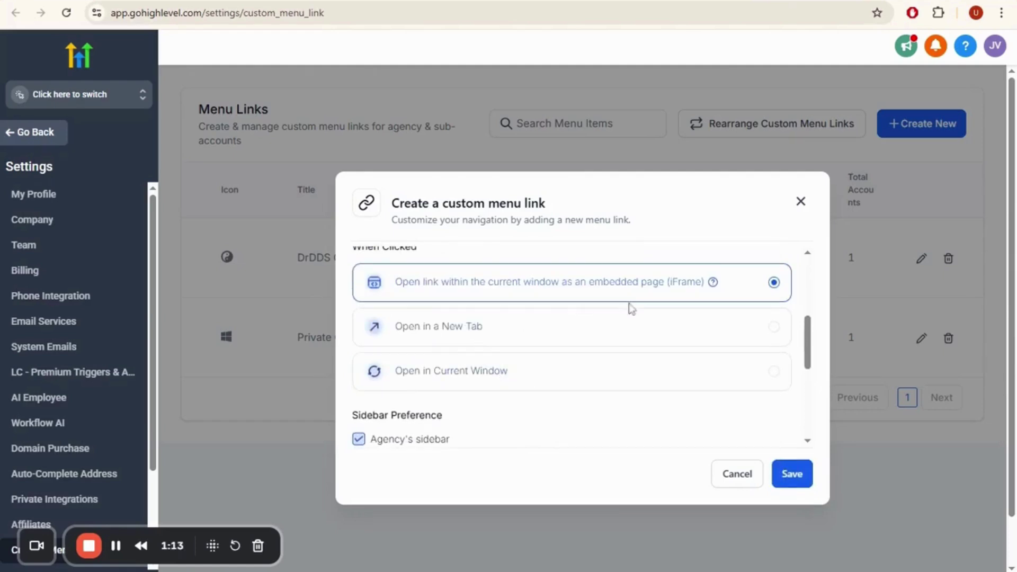
scroll(613, 370, down, 3)
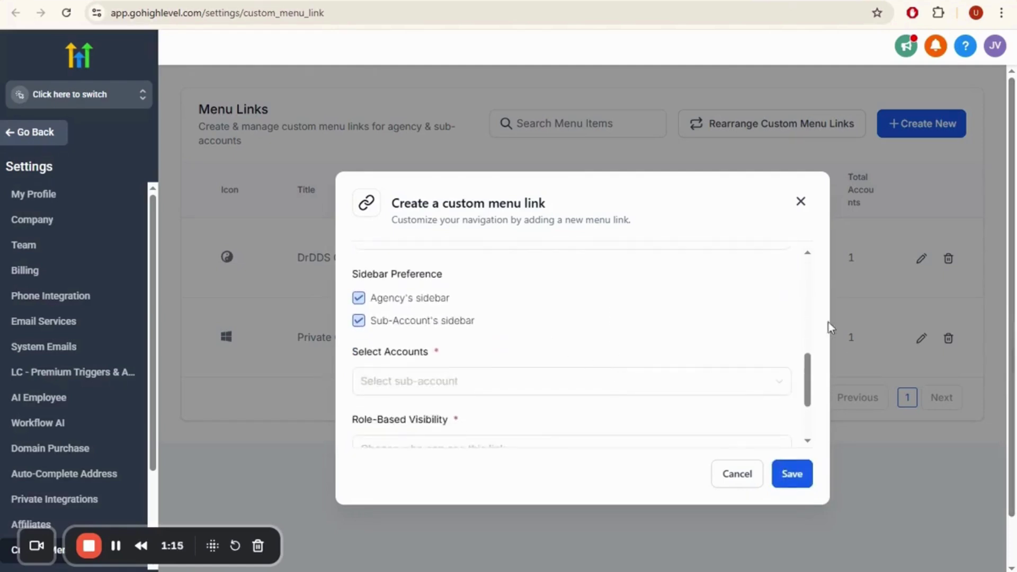
scroll(424, 307, down, 2)
click(440, 313)
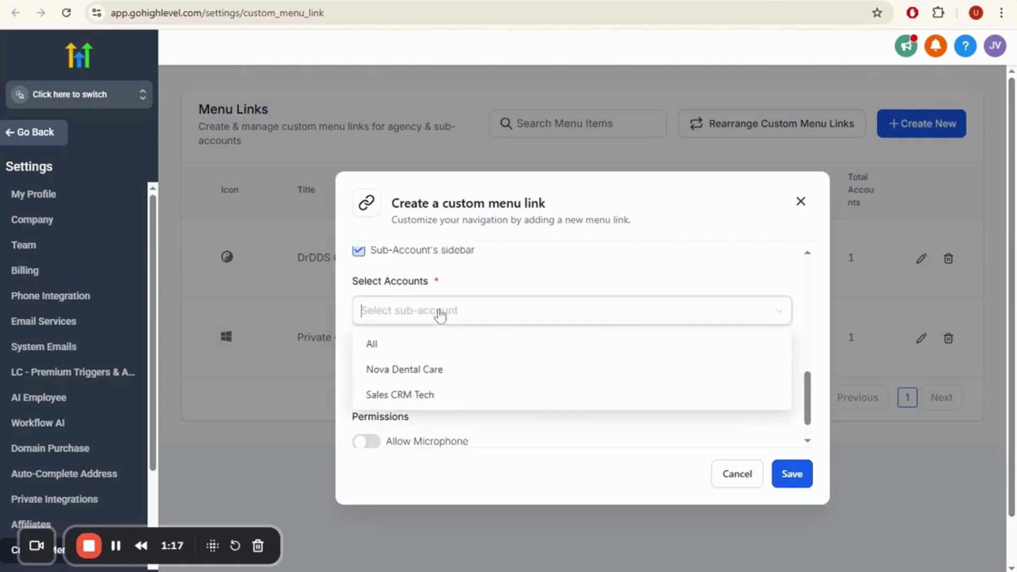
click(427, 371)
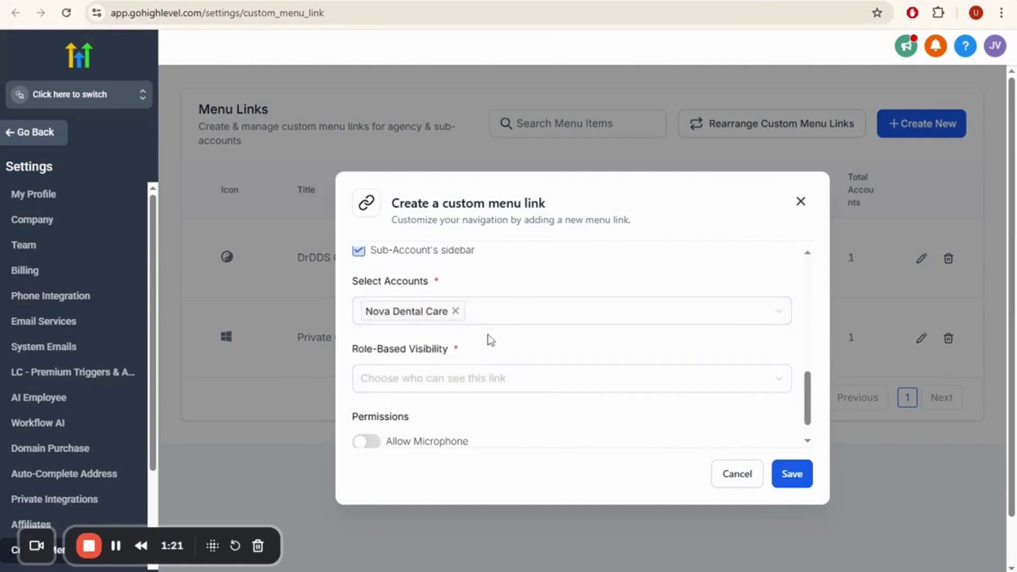
click(405, 382)
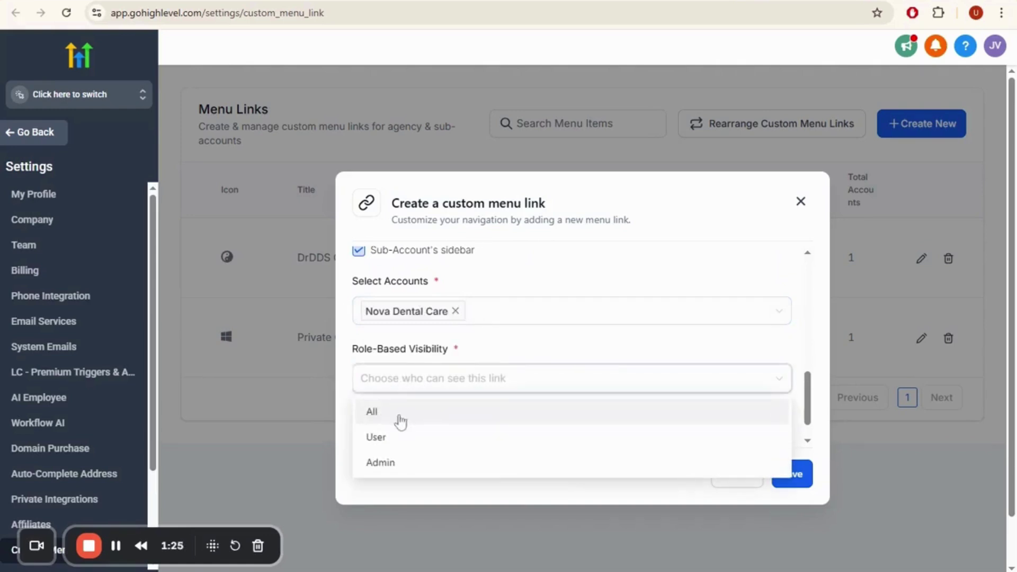
click(401, 415)
scroll(518, 351, down, 1)
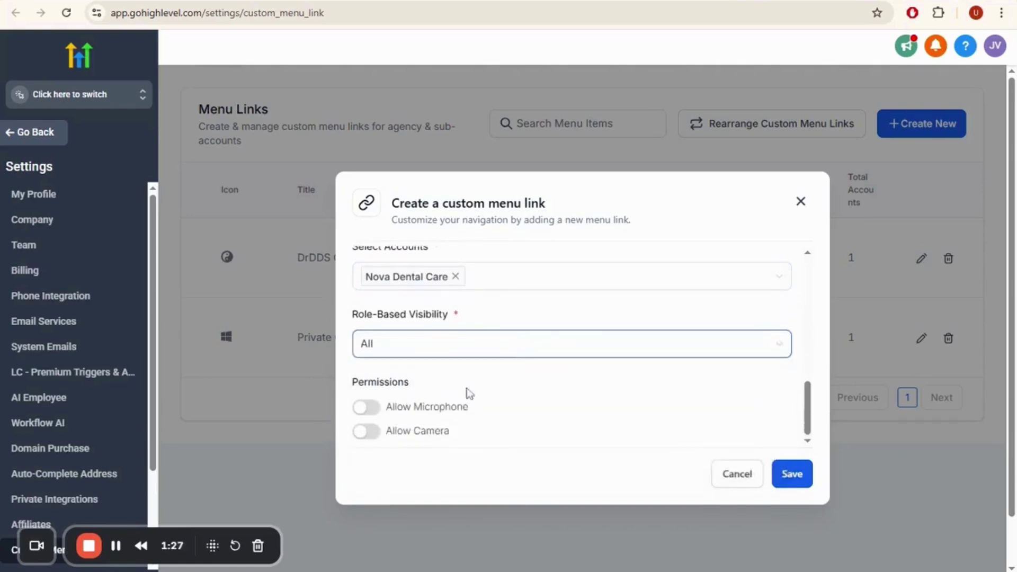
click(785, 473)
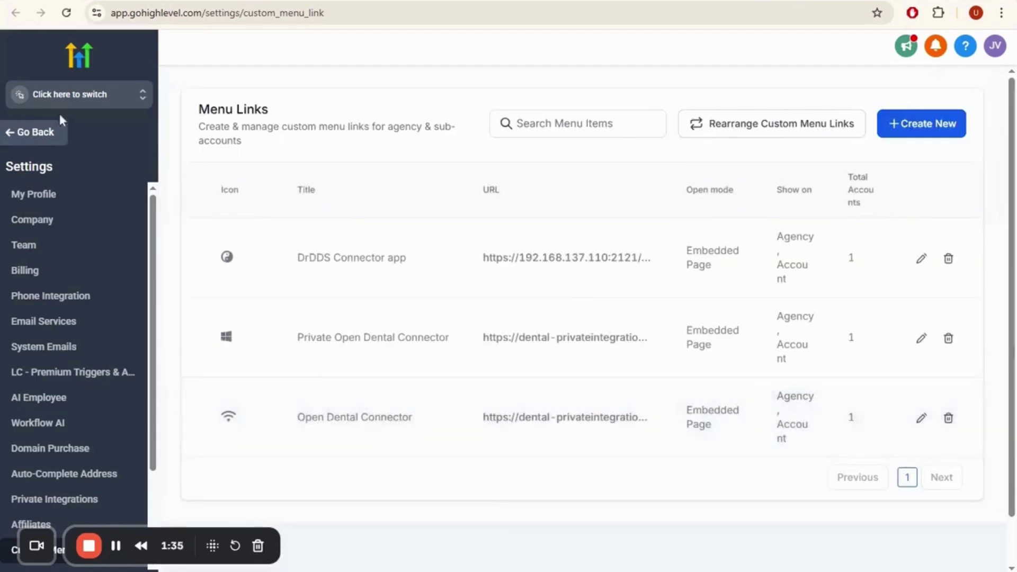
Step: Switch to the Nova Dental Care sub-account and open its Open Dental Connector page
click(62, 97)
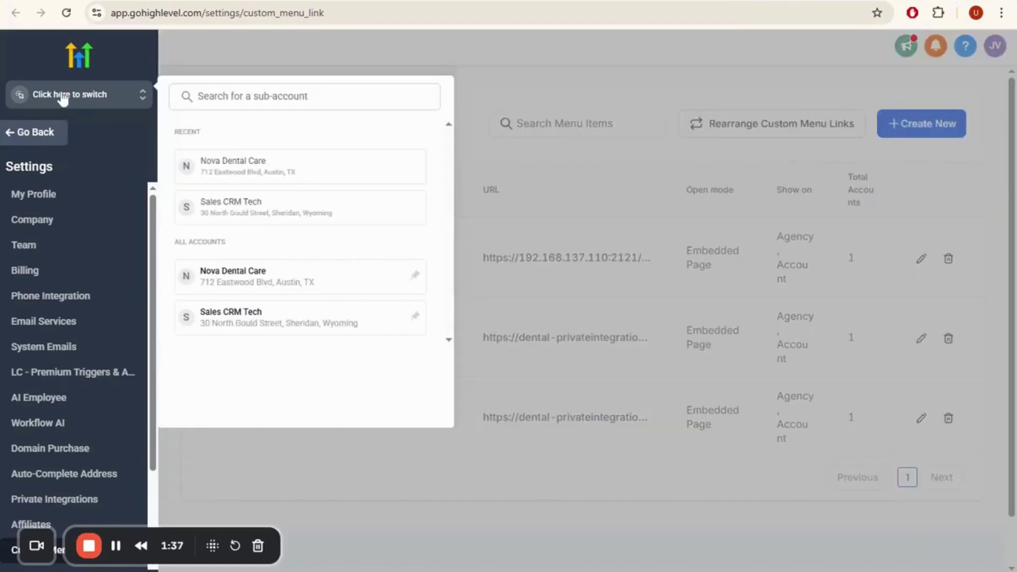
click(234, 277)
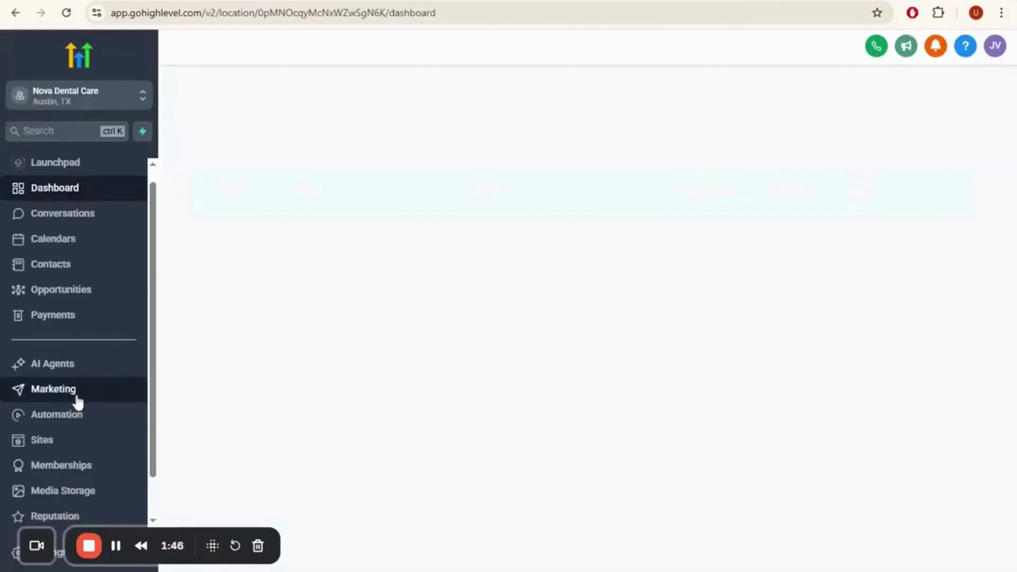
scroll(78, 402, down, 3)
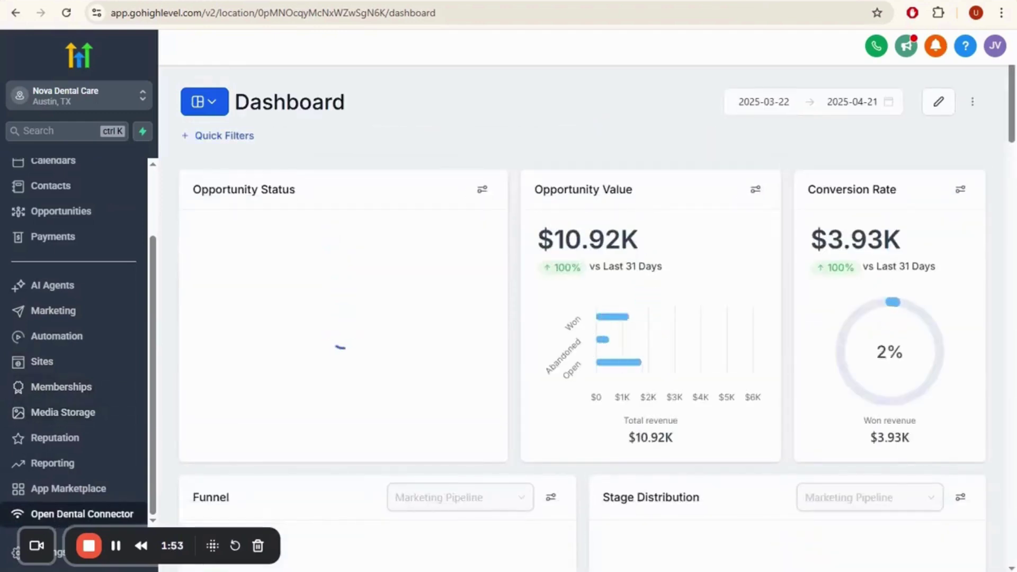
click(29, 514)
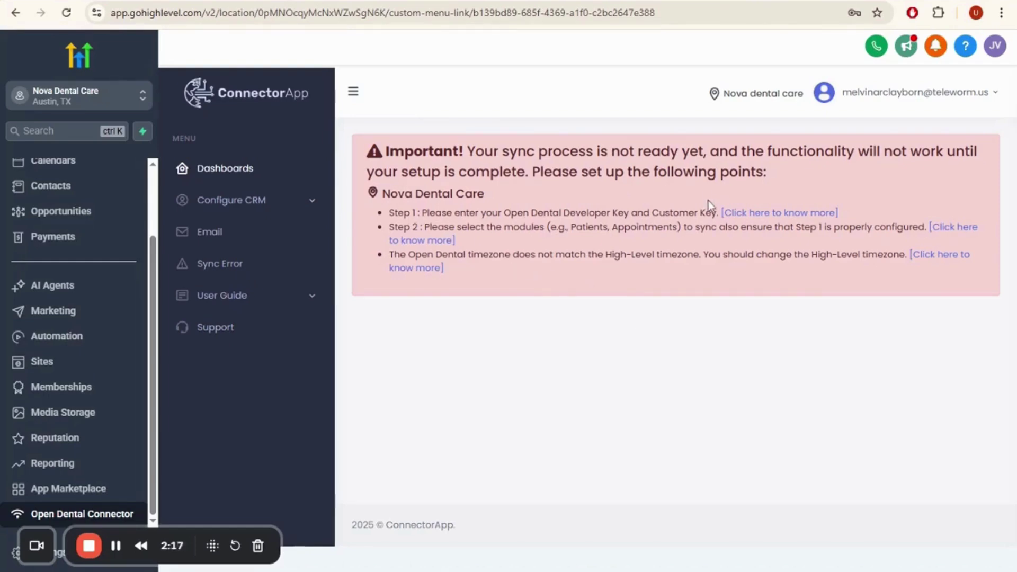
Step: Open the Step 1 key setup and fill in the Customer Key with the 01/01/2025 customer API key copied from the Open Dental Developer Portal
click(754, 214)
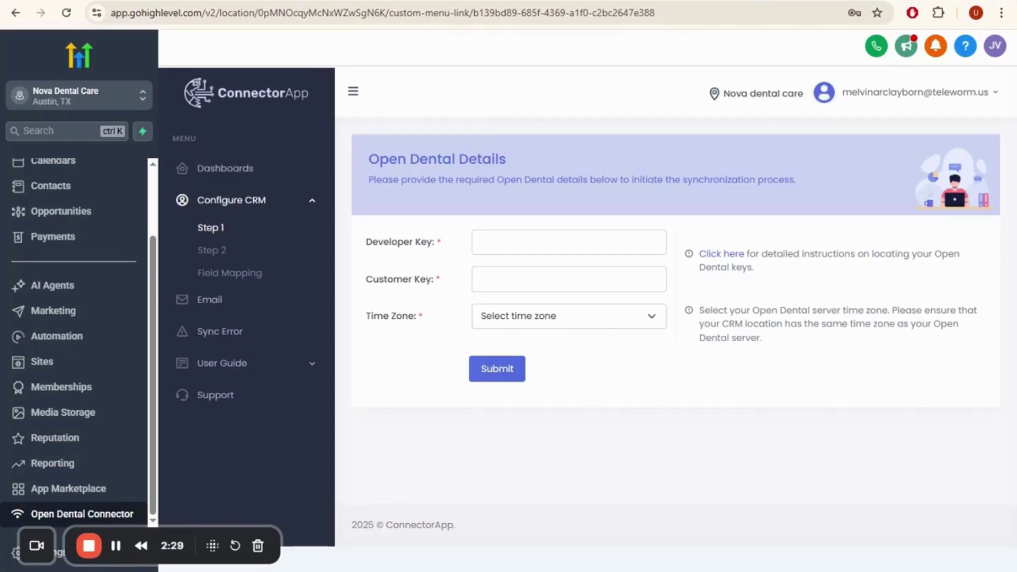
click(373, 1)
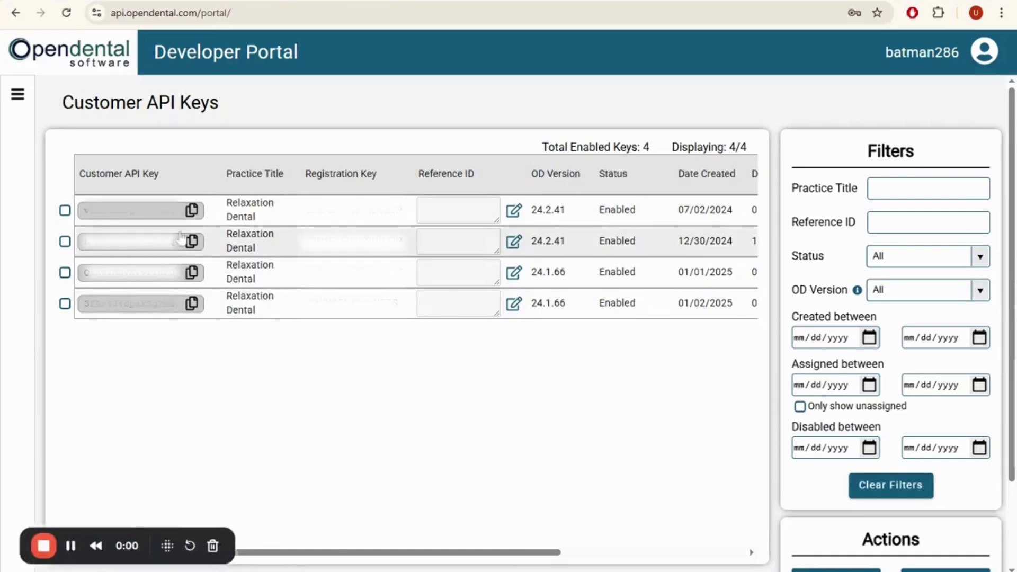
click(193, 276)
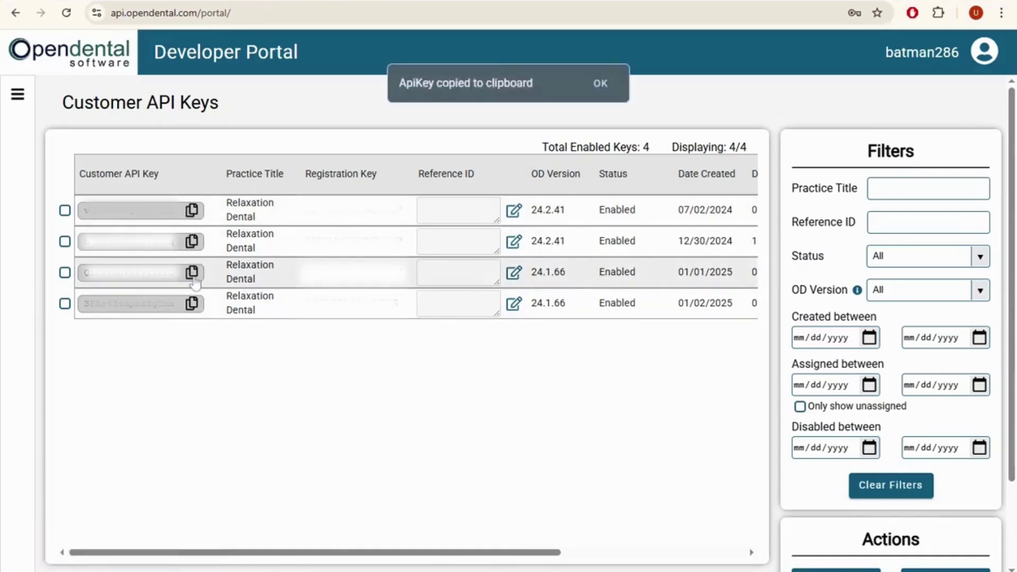
click(765, 1)
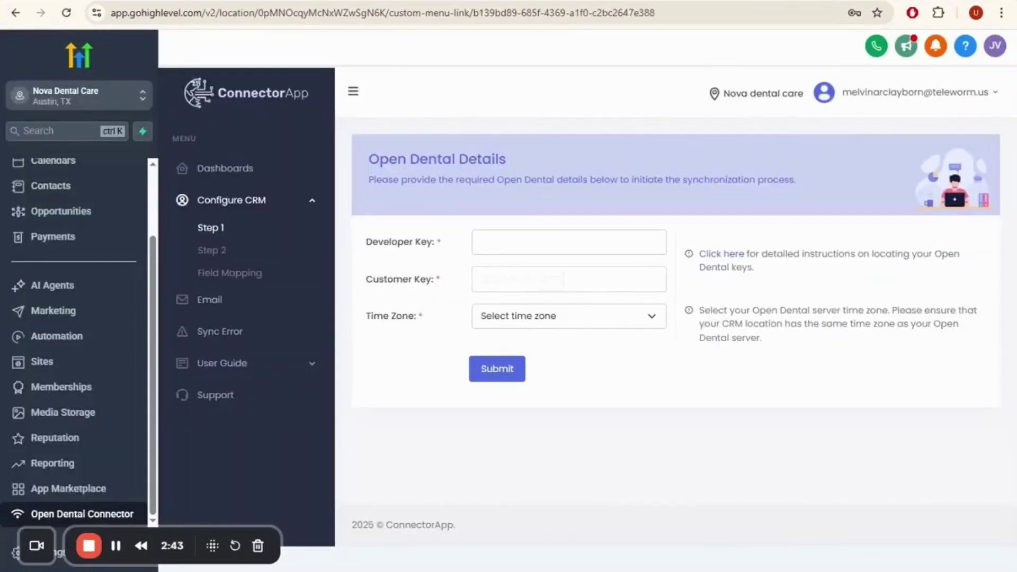
key(ctrl+v)
Step: Copy the developer key from the Account page of the Open Dental Developer Portal into the connector's Developer Key field
key(ctrl+Tab)
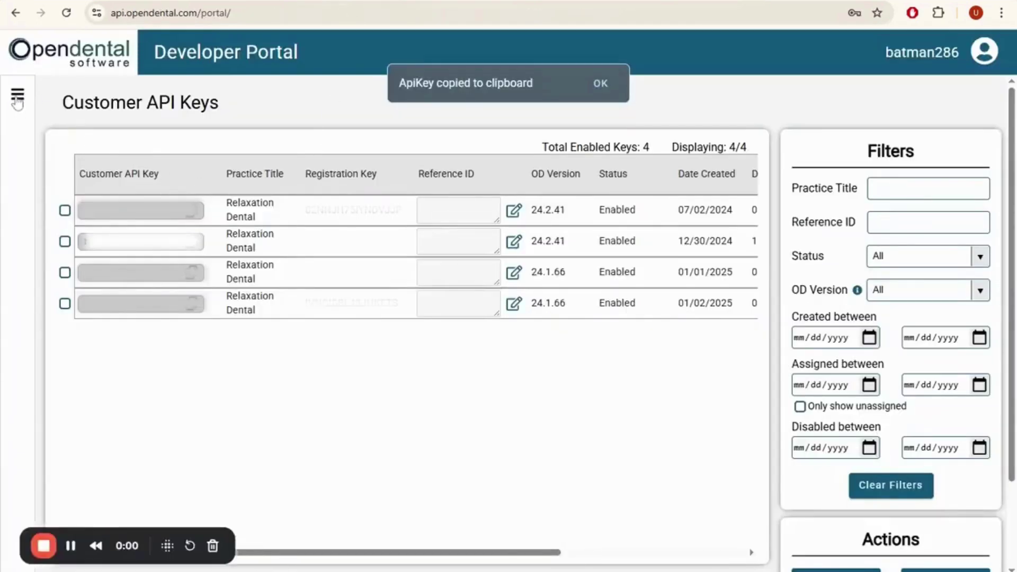
click(17, 96)
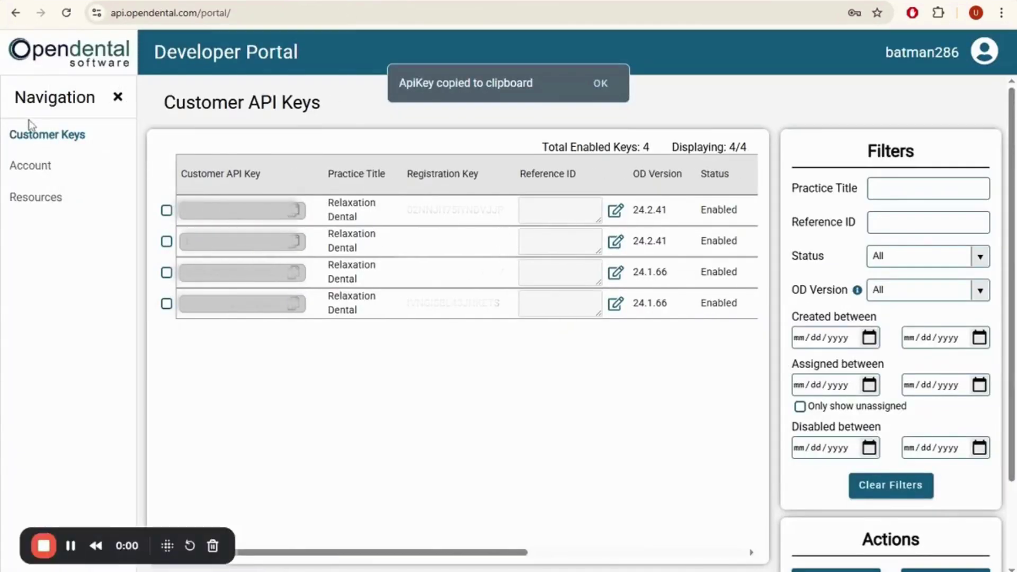
click(39, 169)
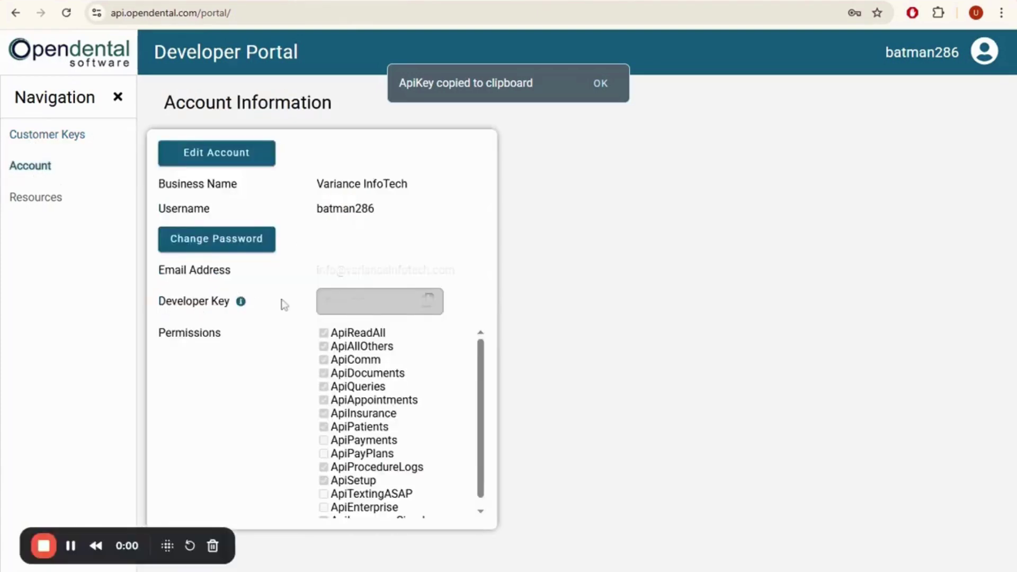
click(429, 302)
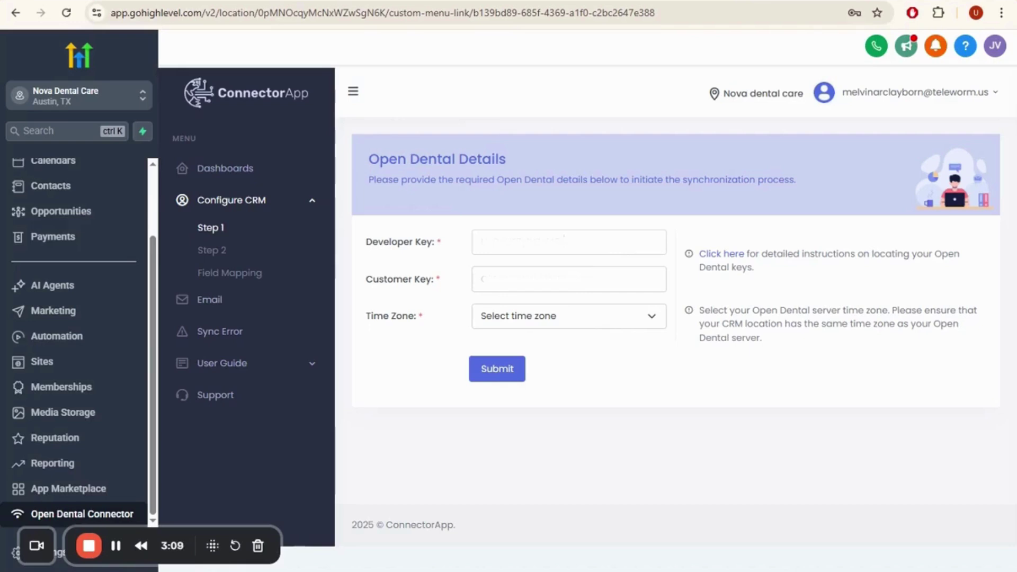
Step: Set the Open Dental time zone to India standard time and submit the details
click(547, 324)
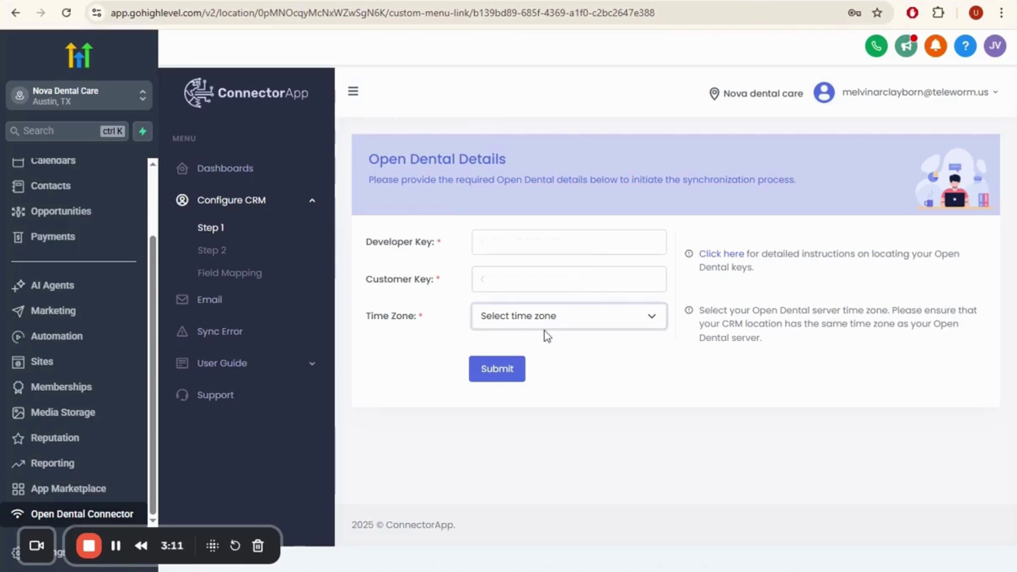
click(548, 396)
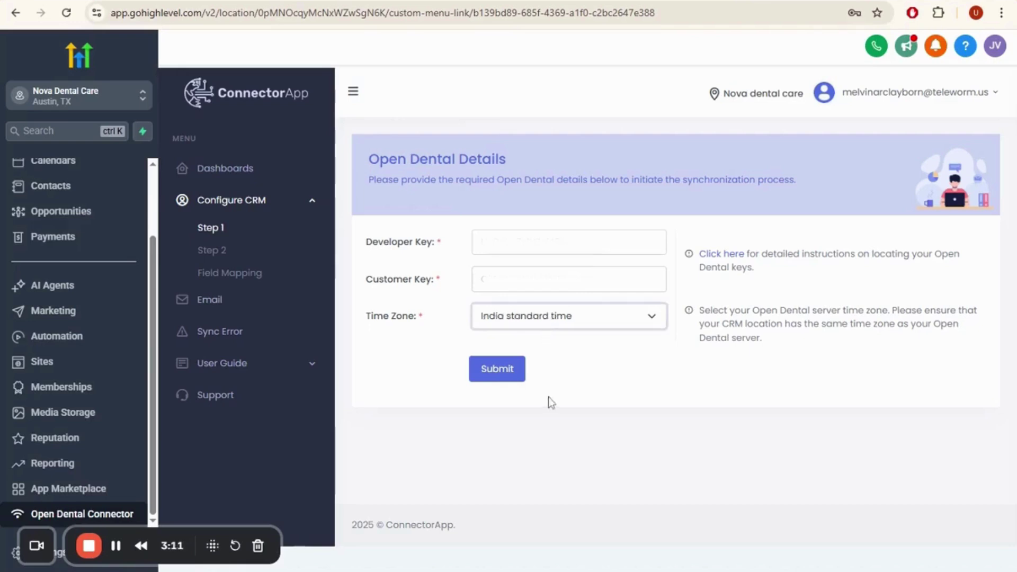
click(496, 367)
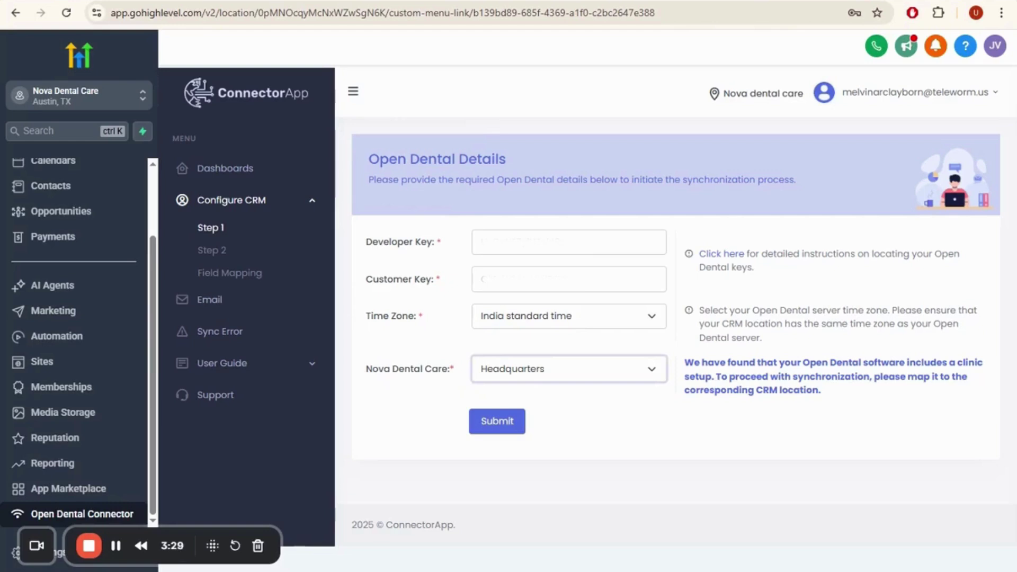
Step: Map the Nova Dental Care location to the Northview Dental Specialists clinic and submit the Open Dental details
click(634, 437)
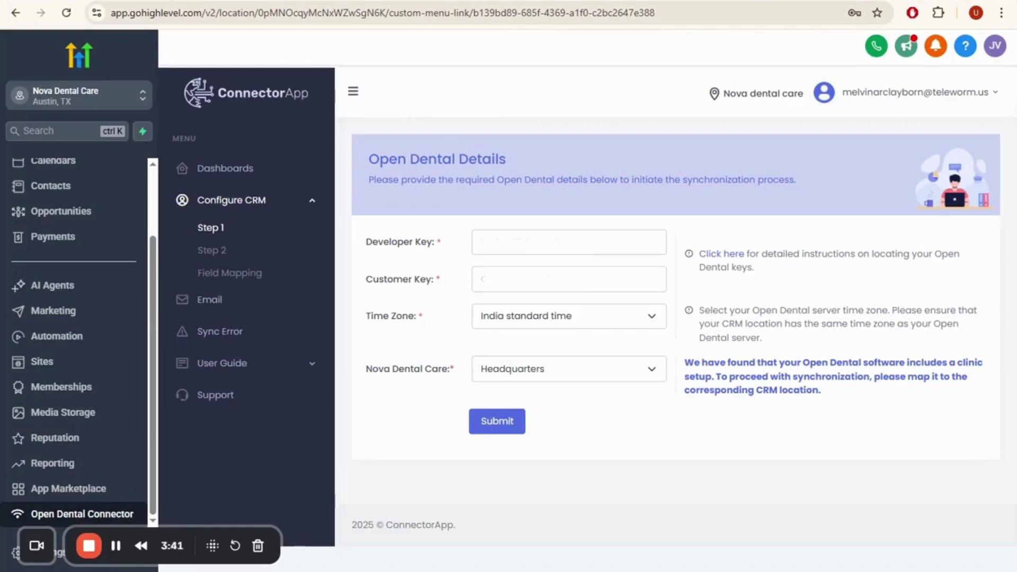
drag(364, 369, 464, 372)
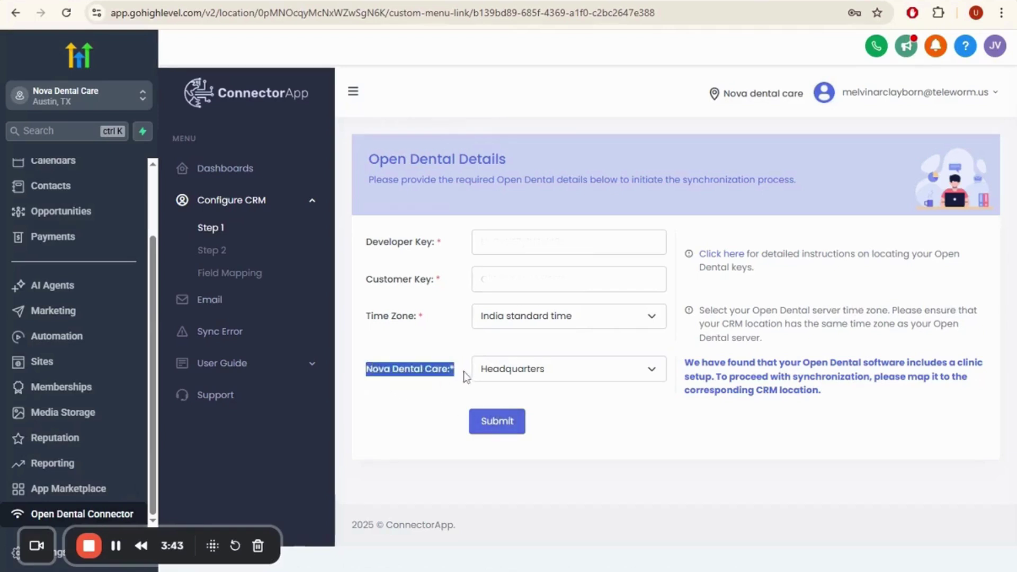
click(452, 383)
click(549, 375)
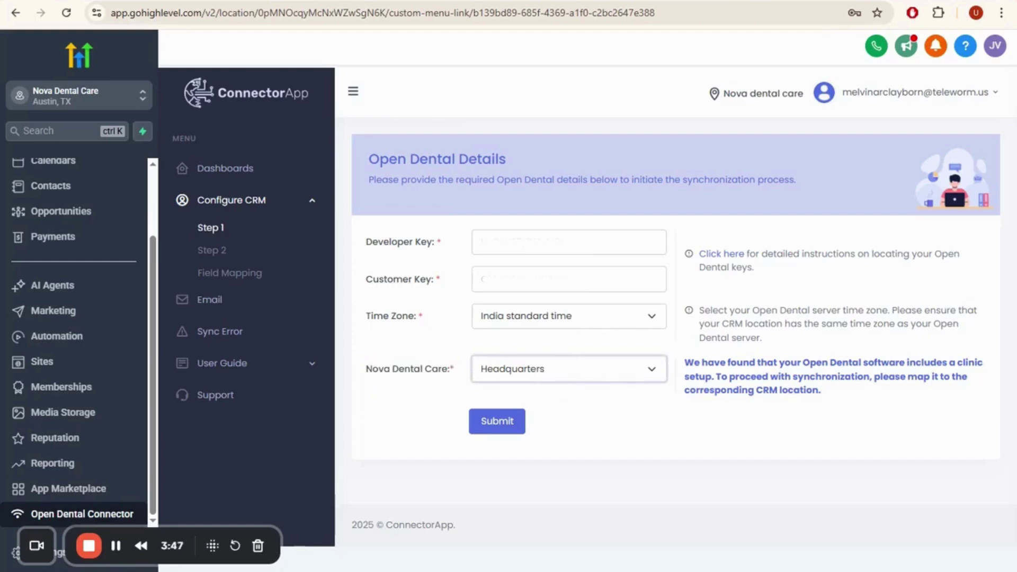
key(Down)
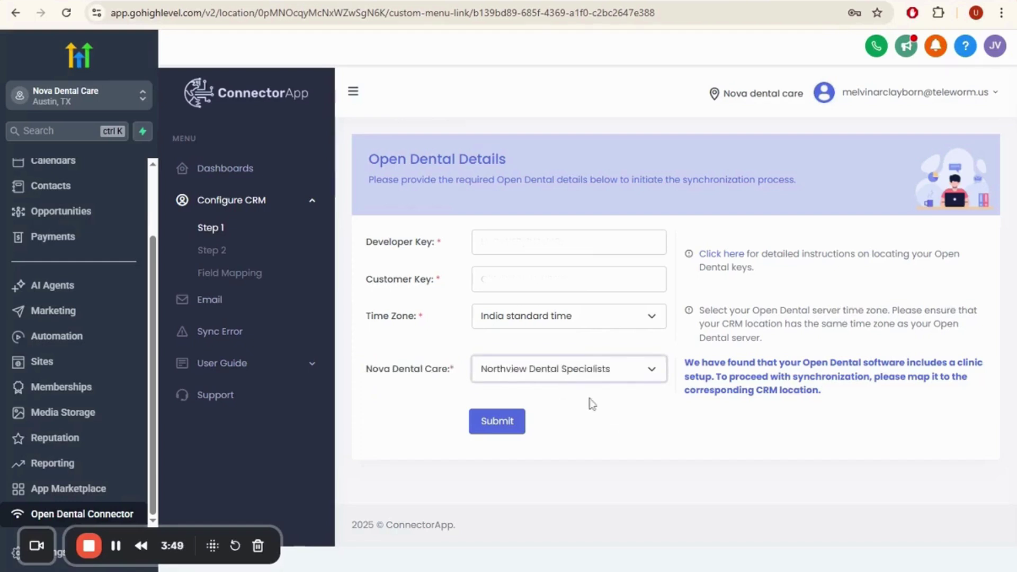
click(504, 426)
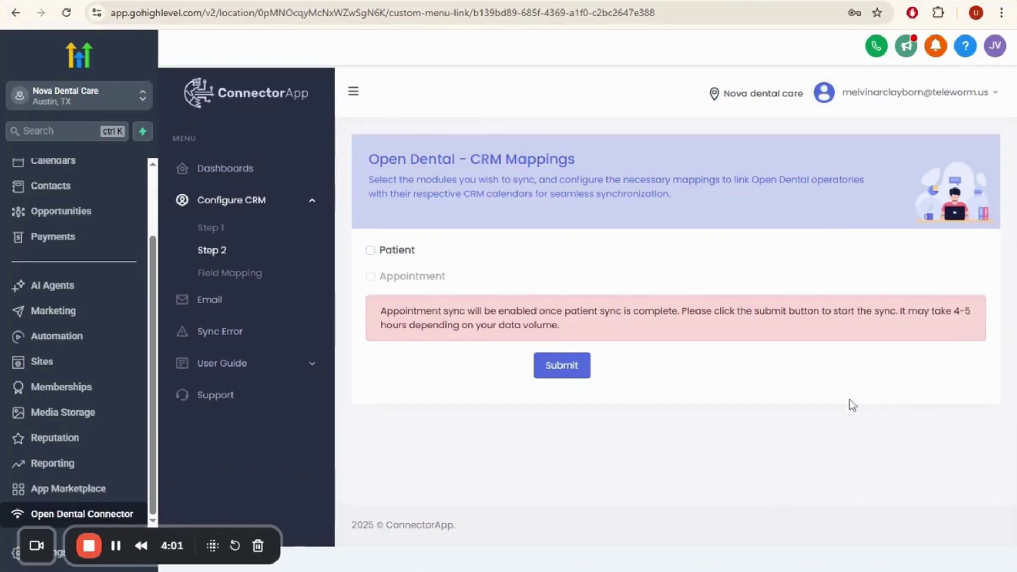
Step: Enable patient sync for patients created after 2020-01-01 and submit the module selection
click(371, 251)
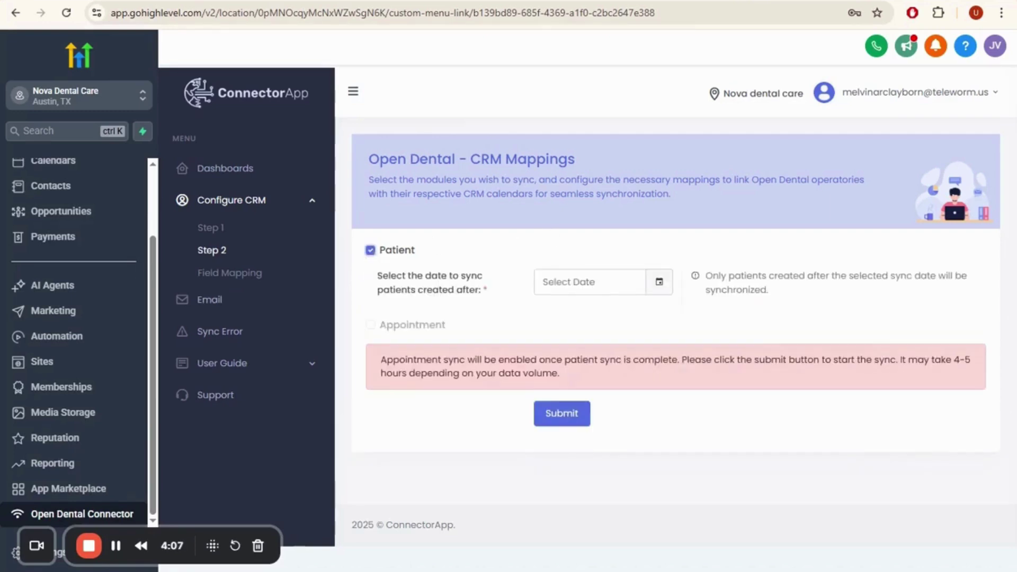
click(589, 282)
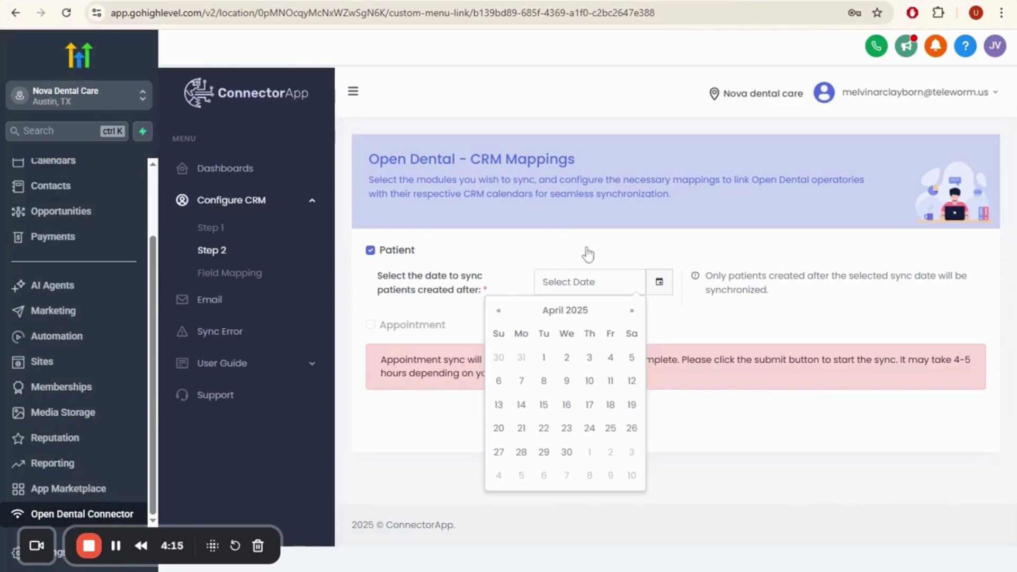
key(ctrl+v)
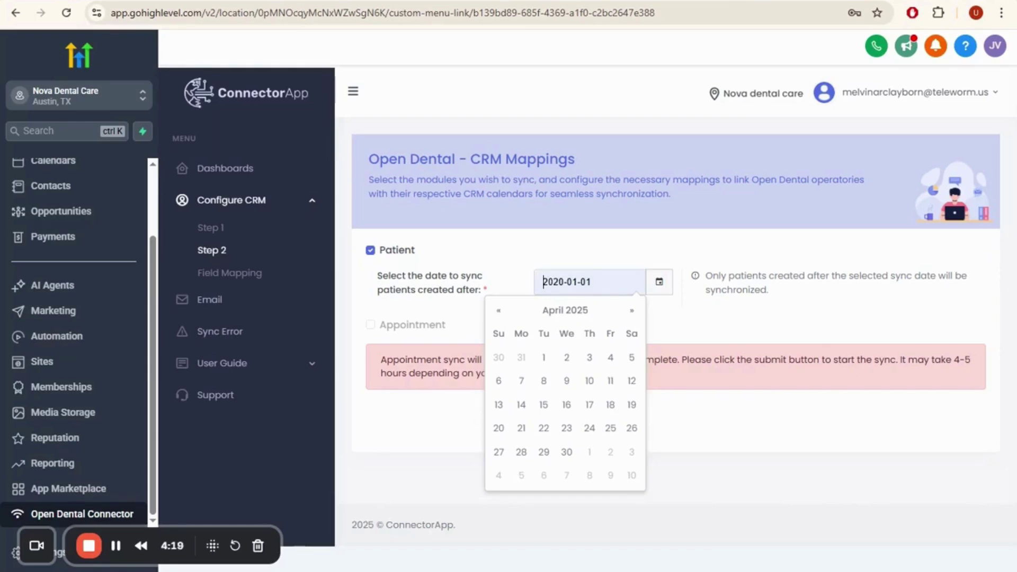
click(566, 359)
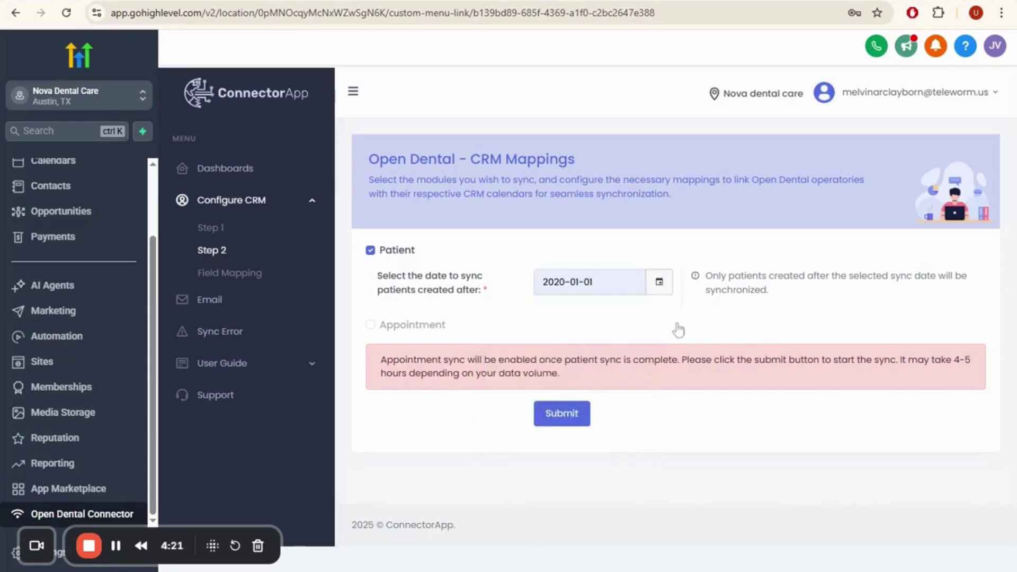
click(554, 418)
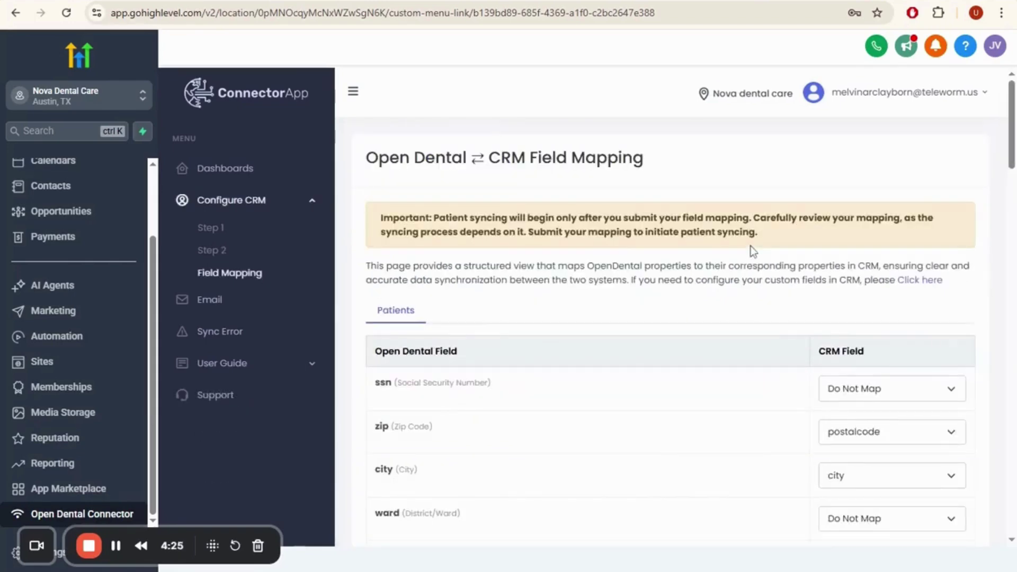
Step: Review which Open Dental patient fields, such as zip, city, email and address, are mapped to CRM fields
scroll(373, 305, down, 3)
scroll(590, 288, up, 3)
scroll(730, 185, down, 1)
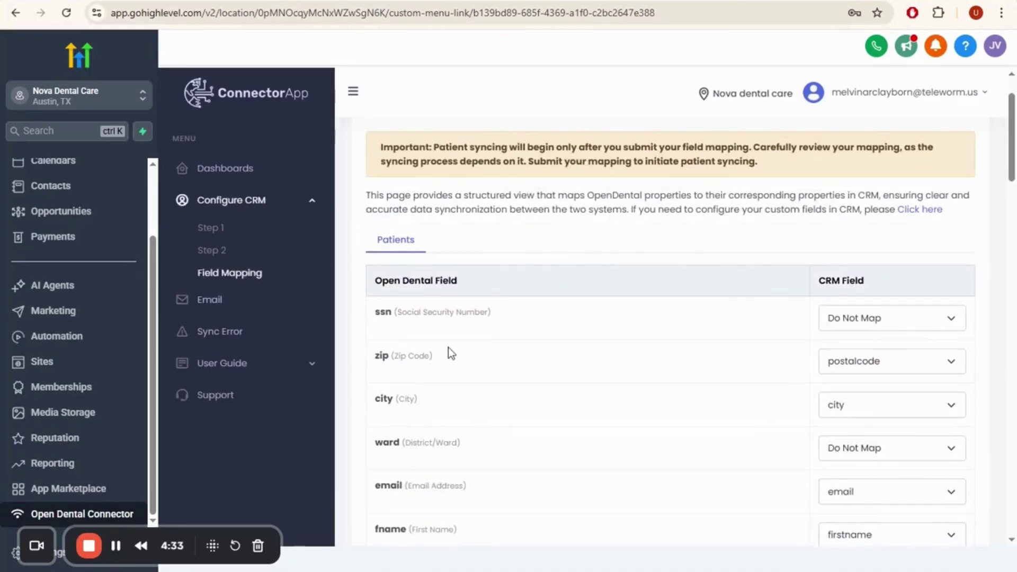
scroll(743, 345, down, 1)
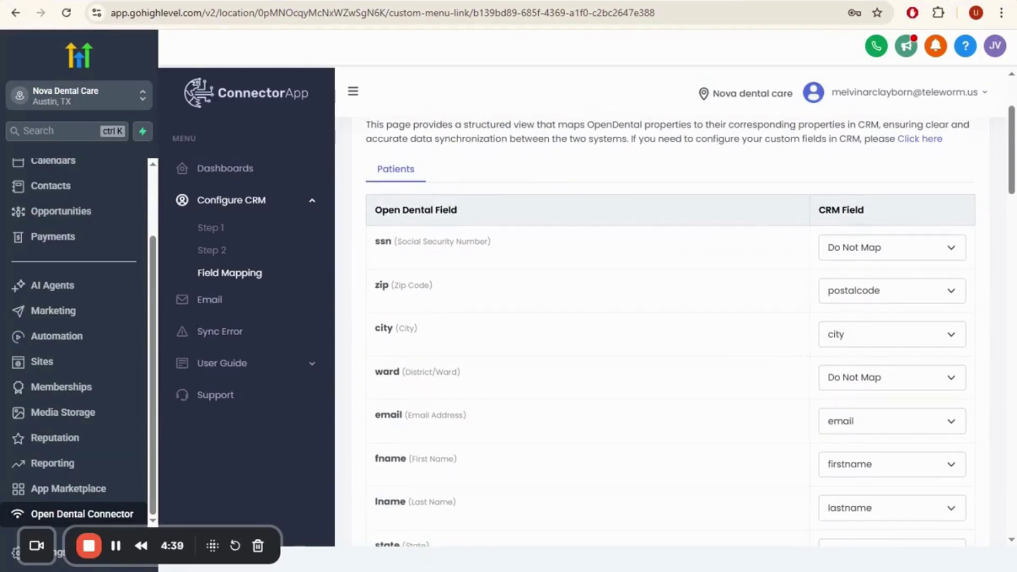
drag(374, 289, 457, 288)
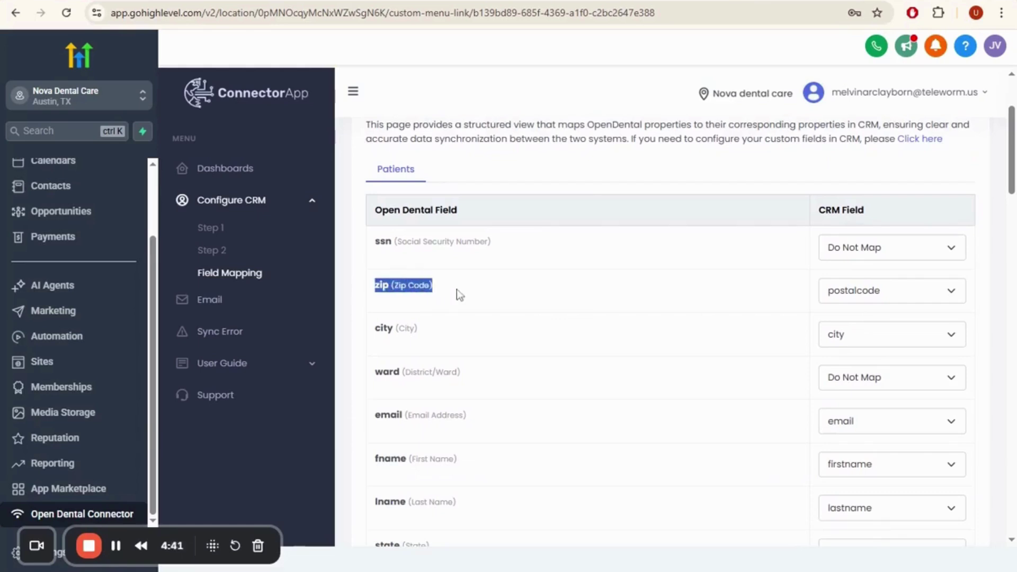
click(492, 291)
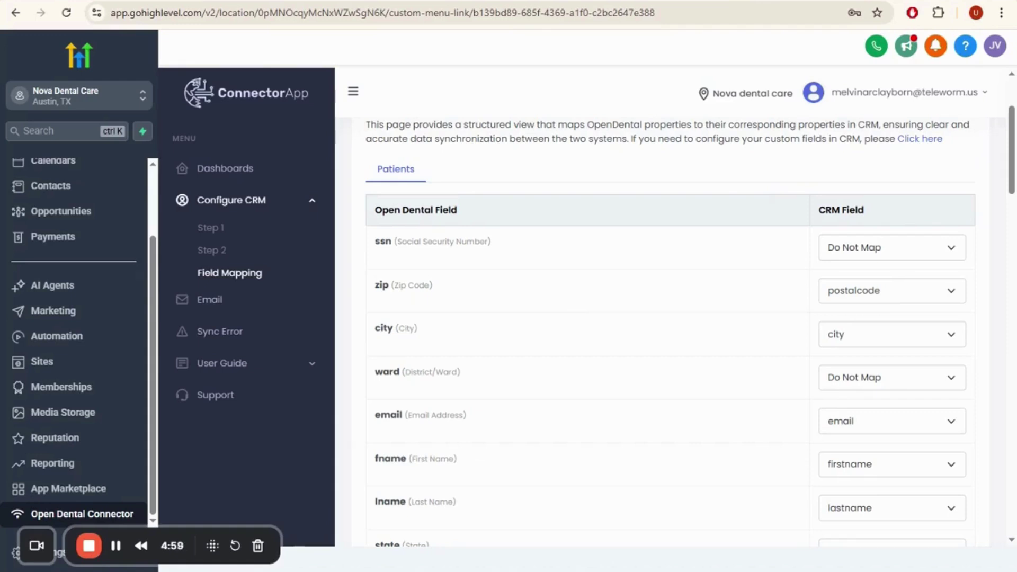
scroll(691, 344, down, 2)
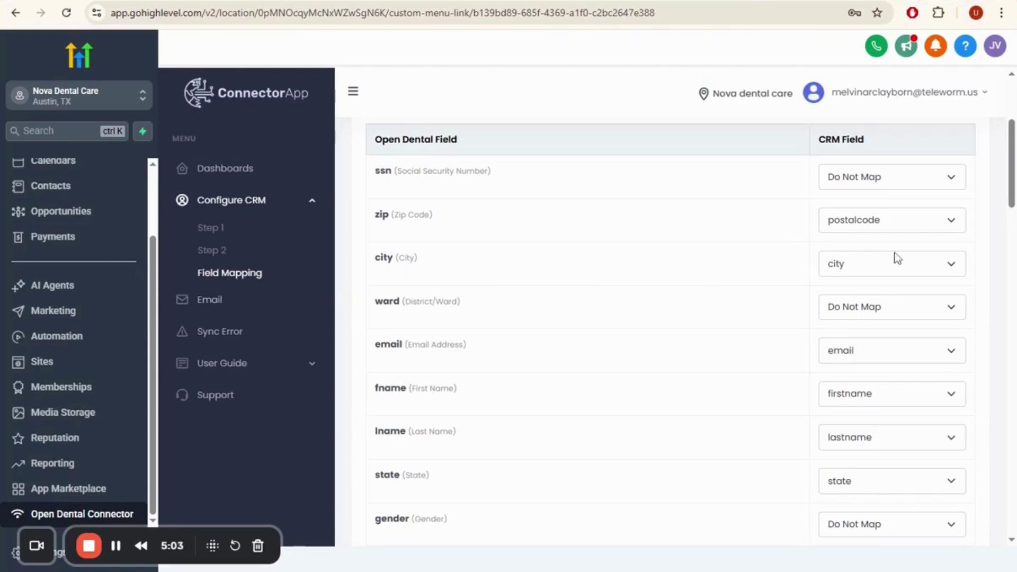
scroll(895, 259, down, 2)
scroll(482, 295, down, 2)
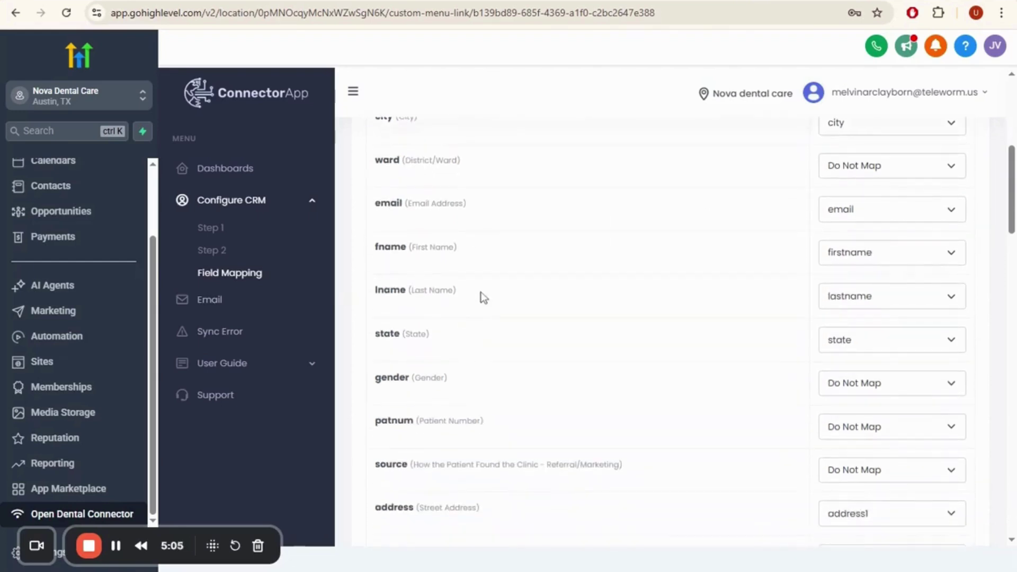
scroll(483, 297, up, 2)
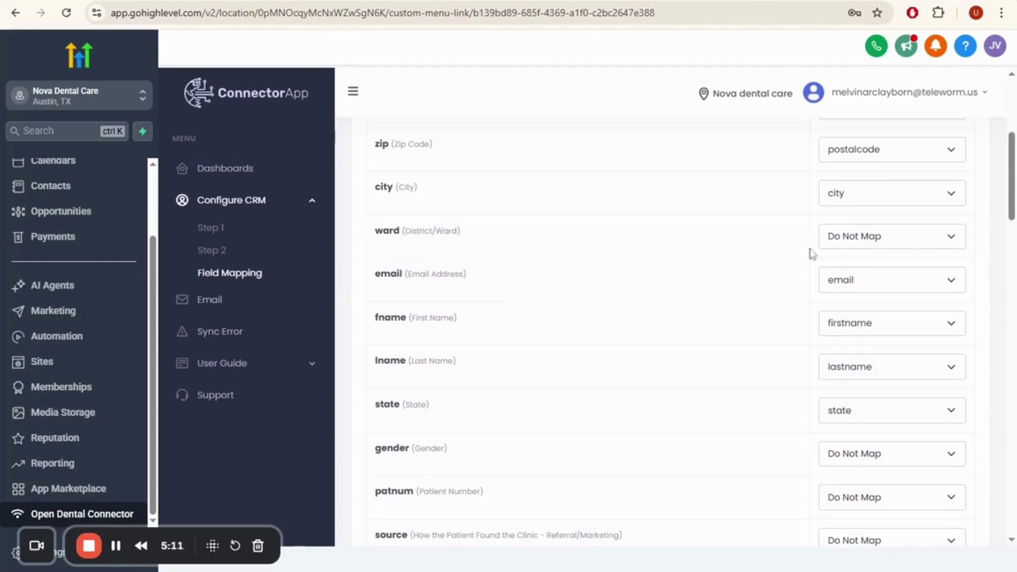
scroll(876, 235, down, 5)
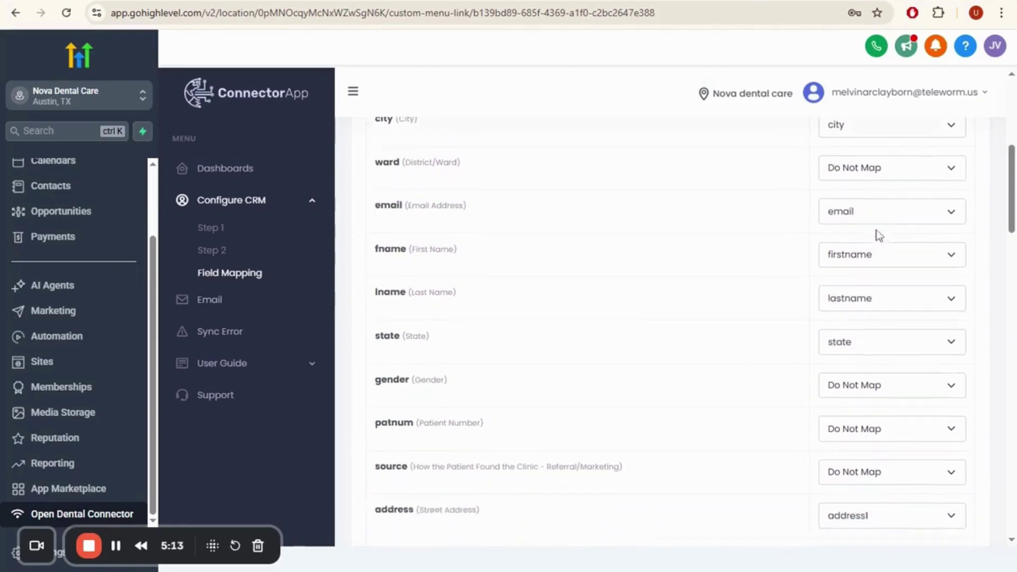
scroll(877, 233, down, 1)
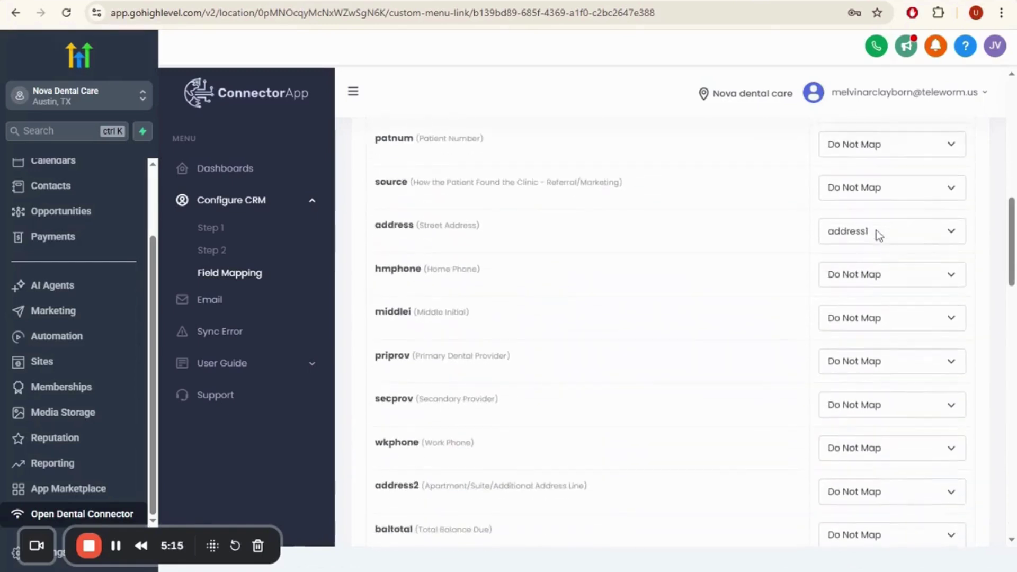
Step: Try mapping the hmphone field to customfields and look up the available CRM custom fields
click(864, 276)
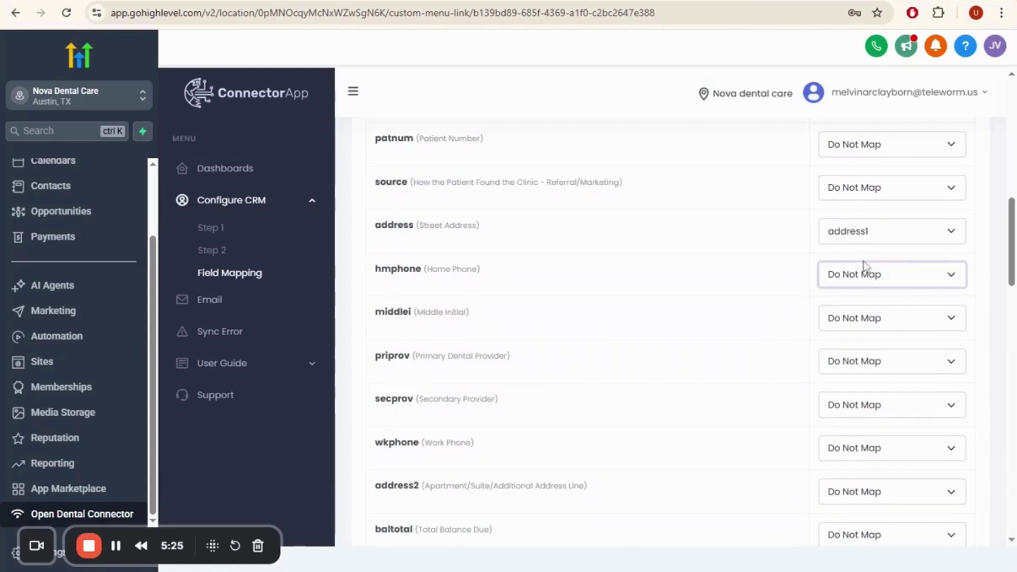
click(861, 95)
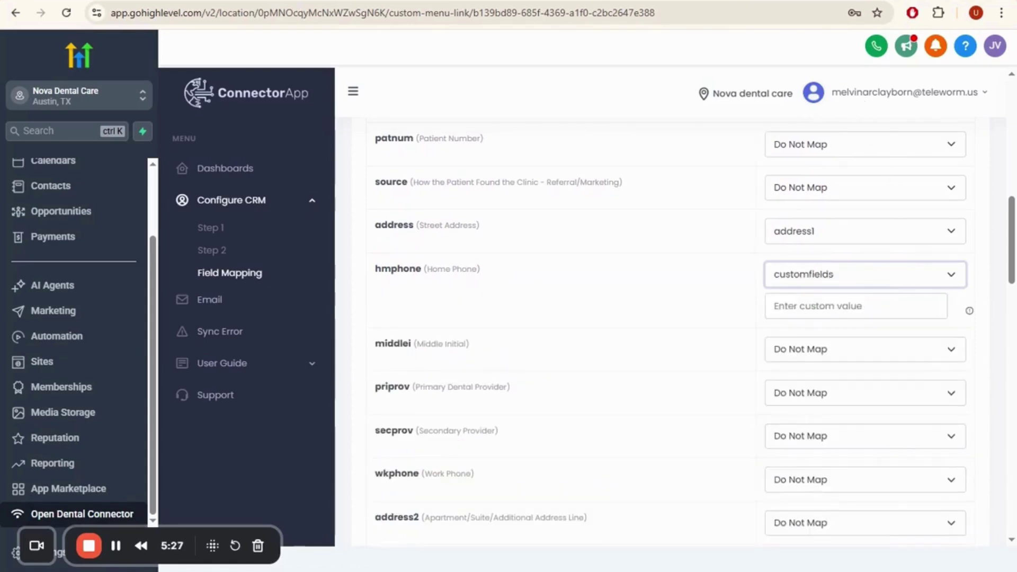
click(971, 313)
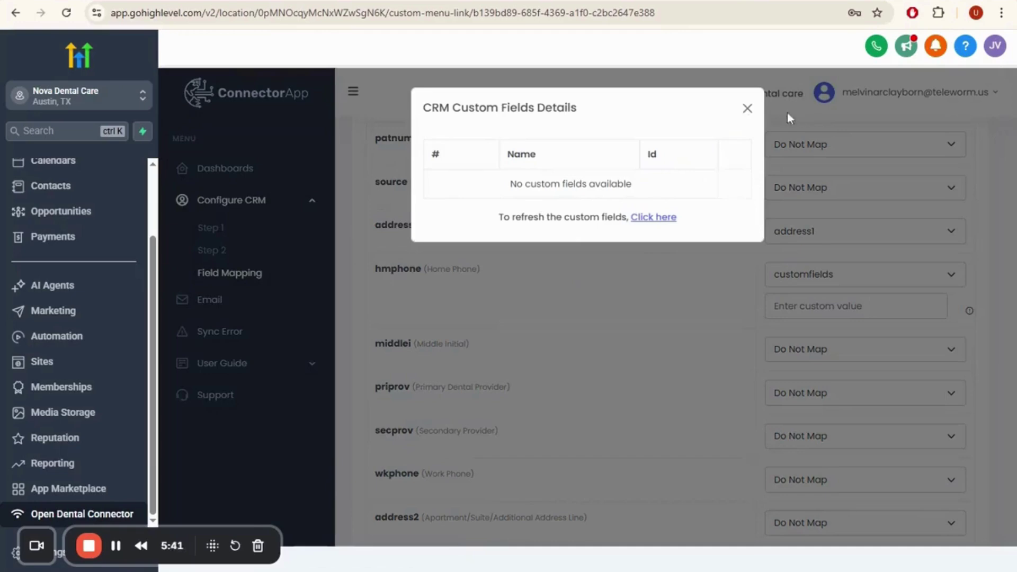
click(747, 110)
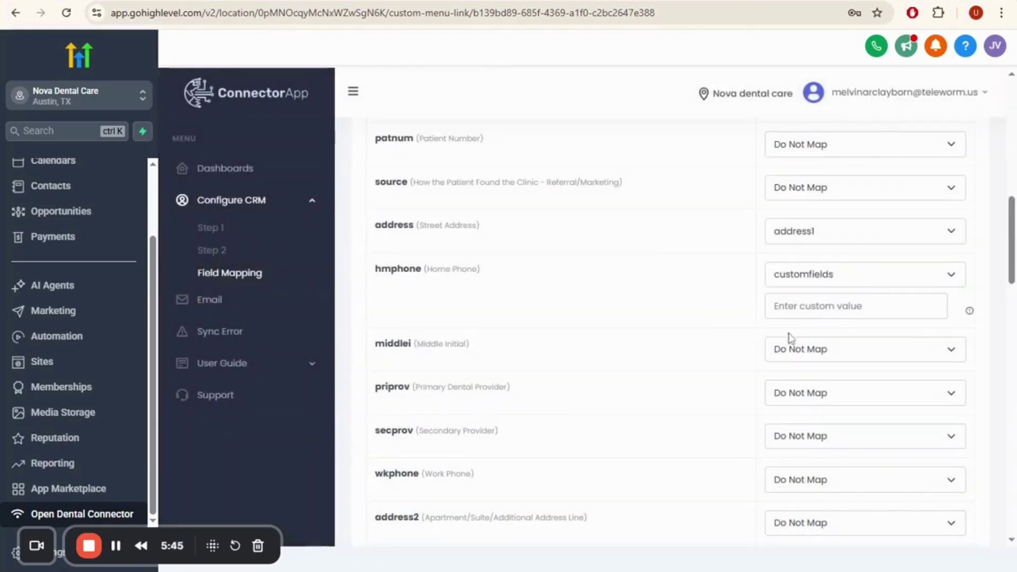
Step: Set the hmphone field's CRM mapping back to Do Not Map
scroll(806, 329, down, 5)
scroll(803, 327, up, 5)
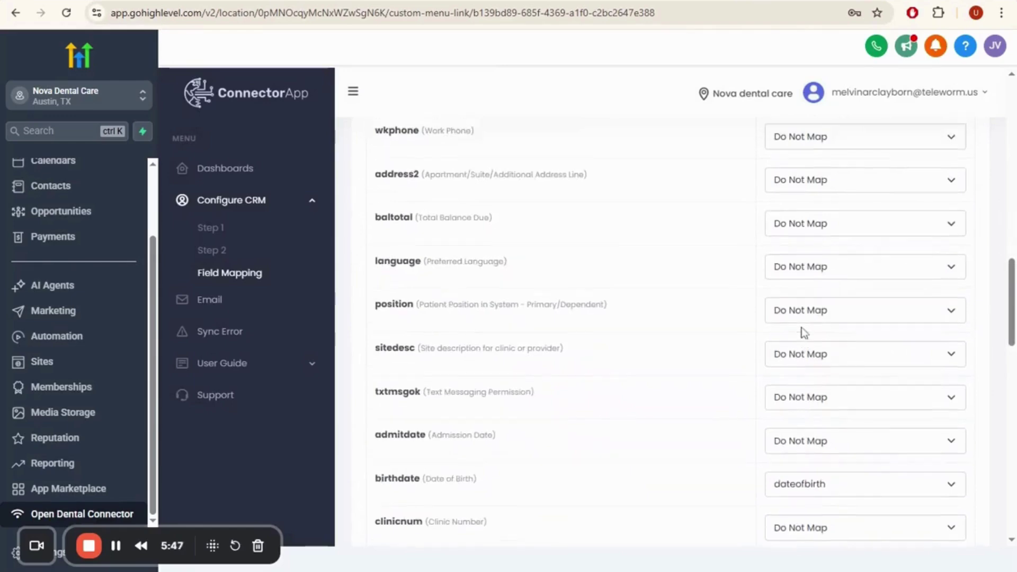
scroll(802, 326, up, 2)
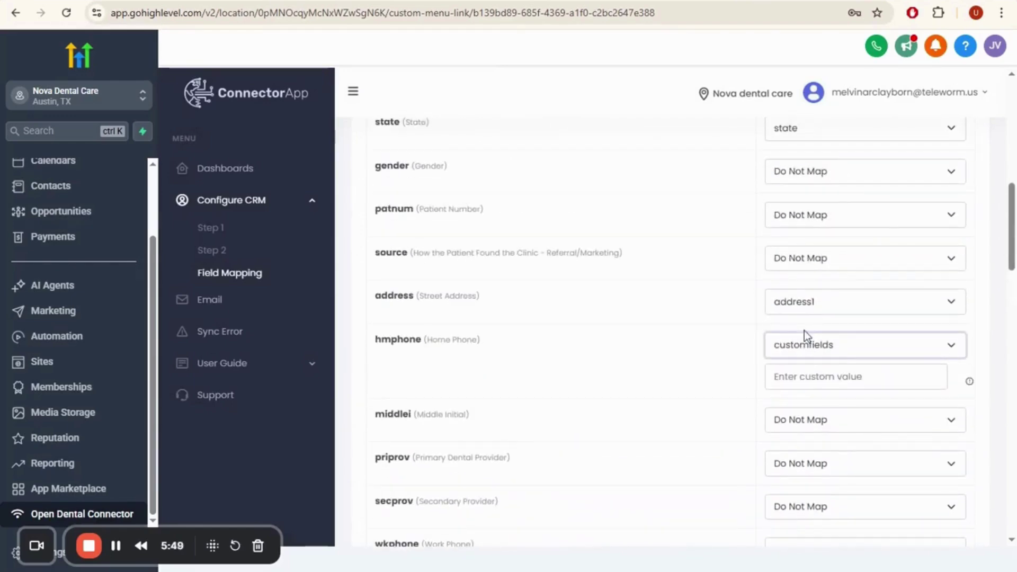
click(804, 333)
click(793, 31)
Step: Submit the patient field mapping to start the patient sync
scroll(871, 298, down, 7)
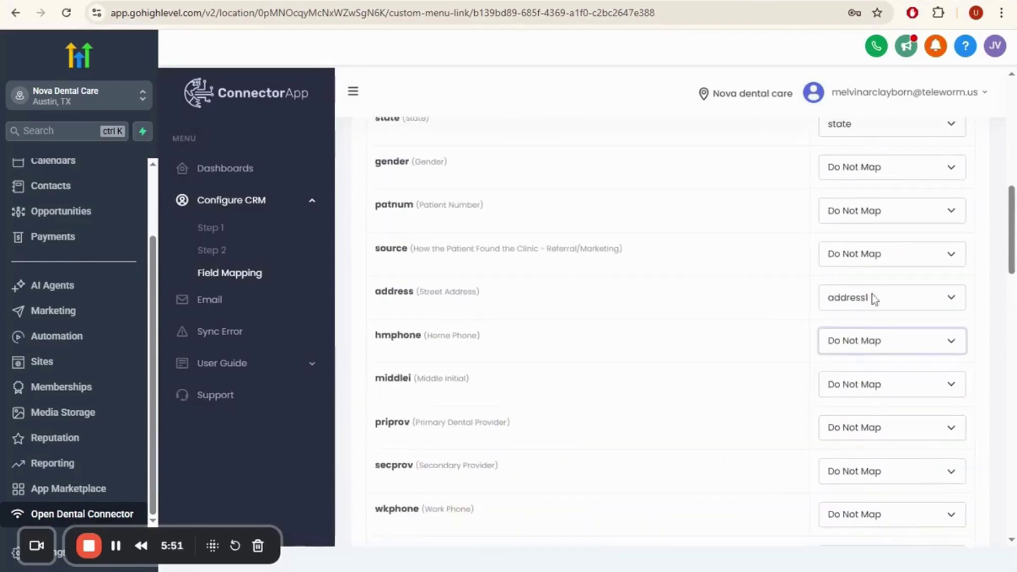
scroll(873, 304, down, 15)
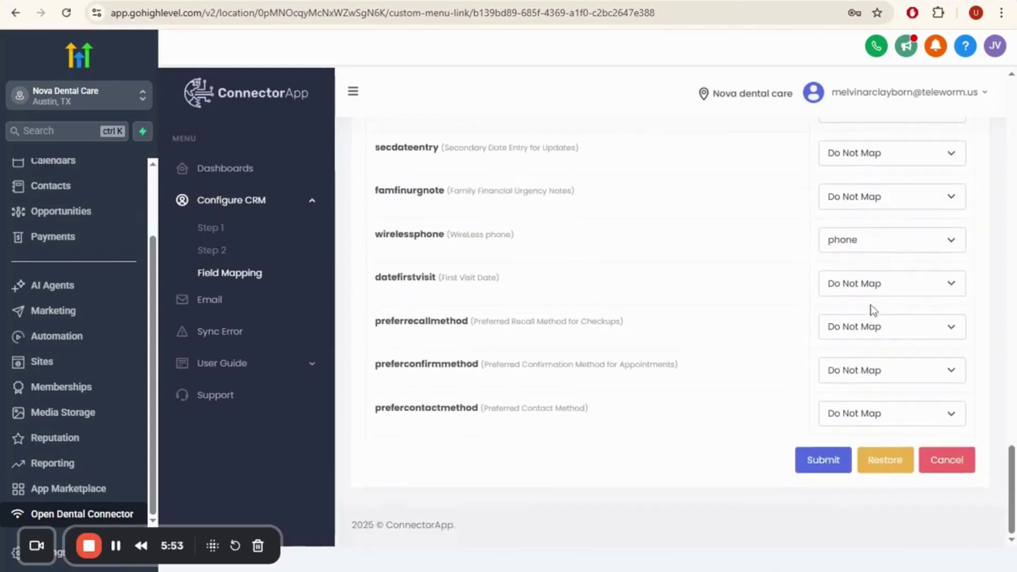
click(814, 461)
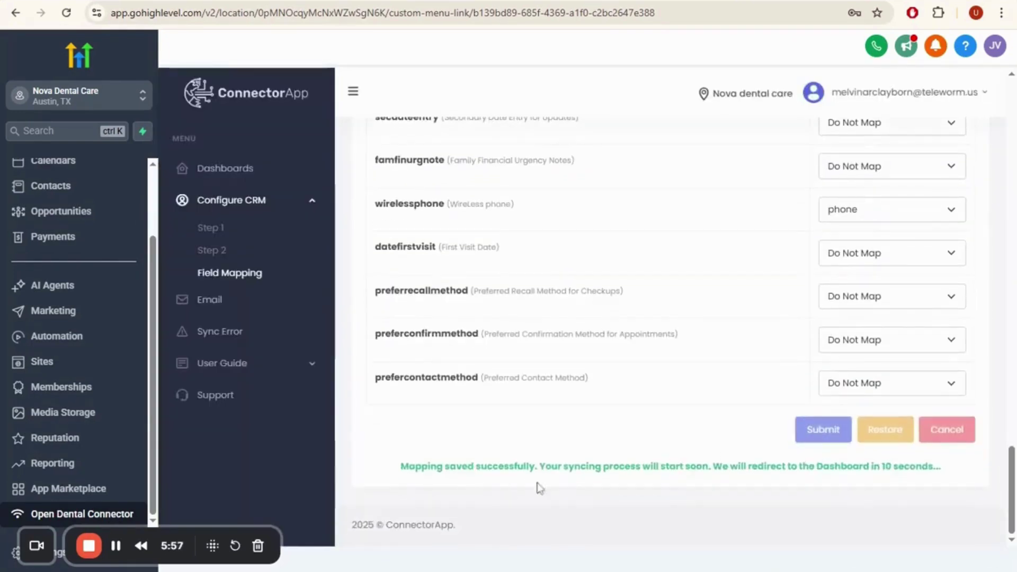